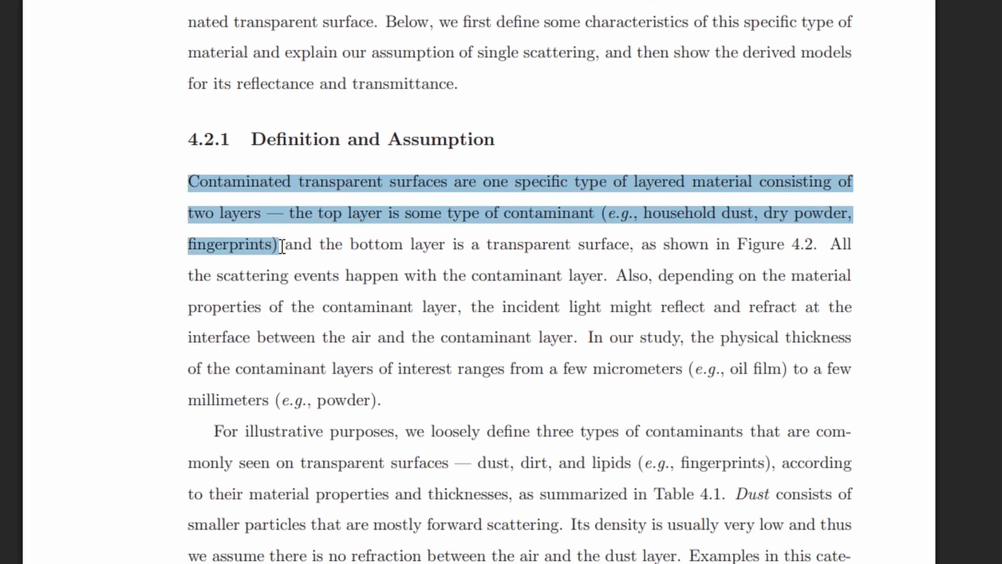
Read the contaminant definitions in section 4.2.1 and look up the paper "Dirty Glass: Rendering Contamination on Transparent Surfaces"
double_click(434, 176)
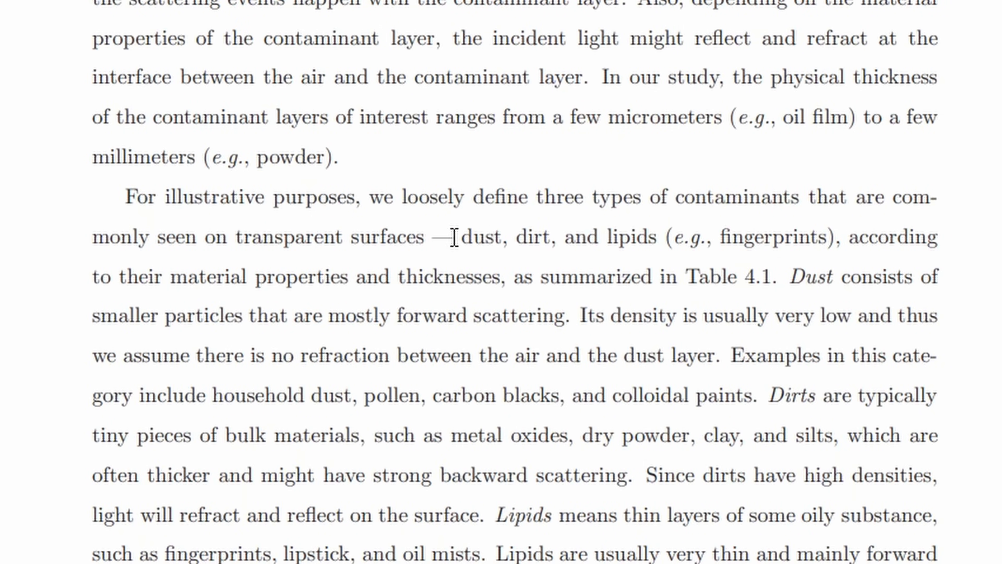
drag(459, 237, 658, 236)
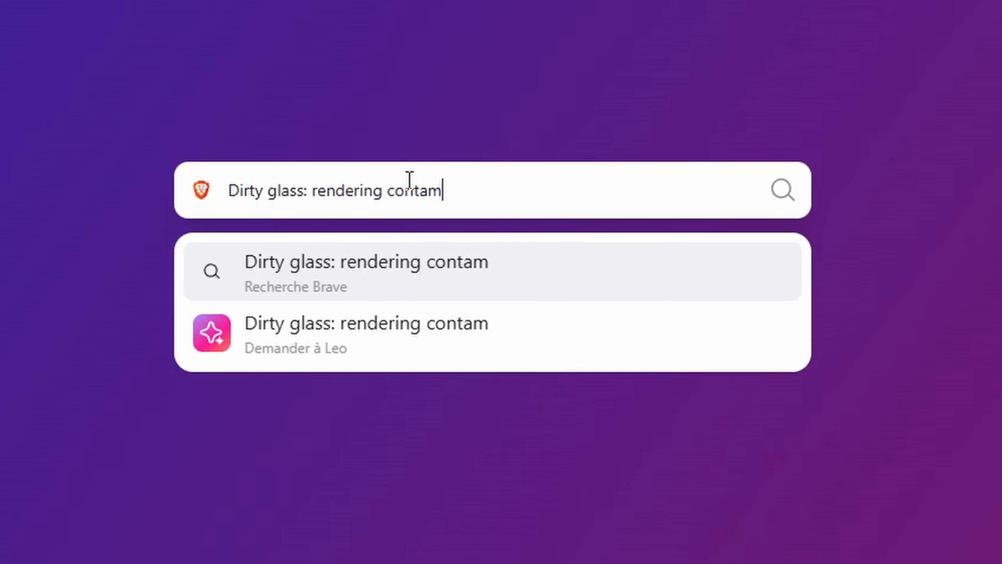
text(ination on transparent surfaces)
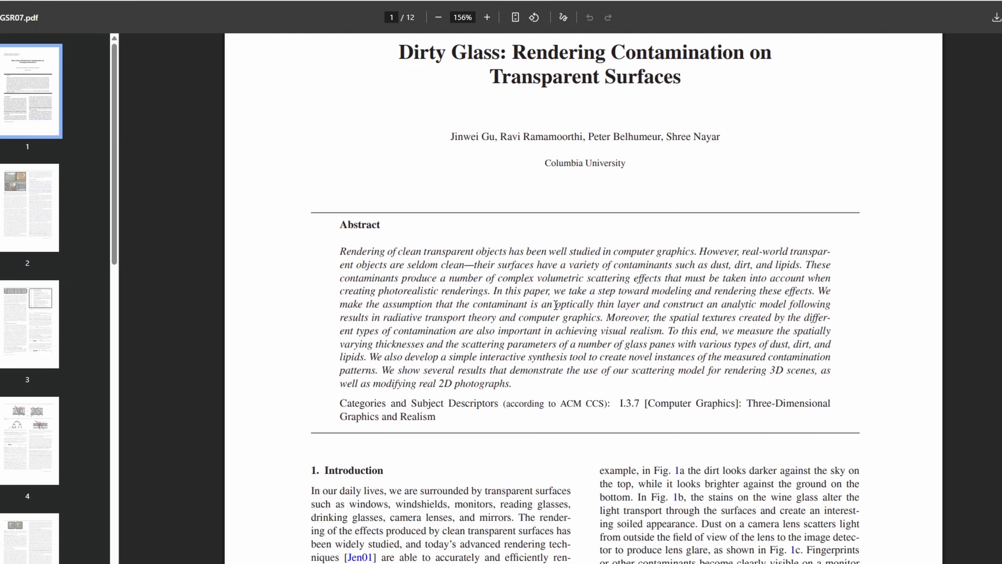
drag(413, 253, 626, 253)
drag(229, 206, 413, 308)
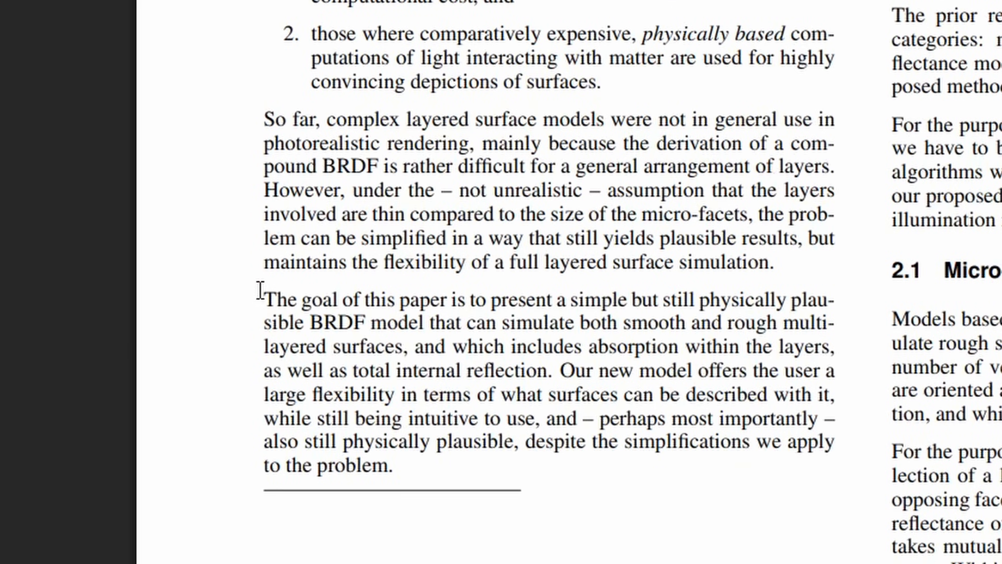
Highlight the layered BRDF paper's goal and look up the paper on light reflection functions for simulation of clouds and dusty surfaces
drag(264, 299, 829, 346)
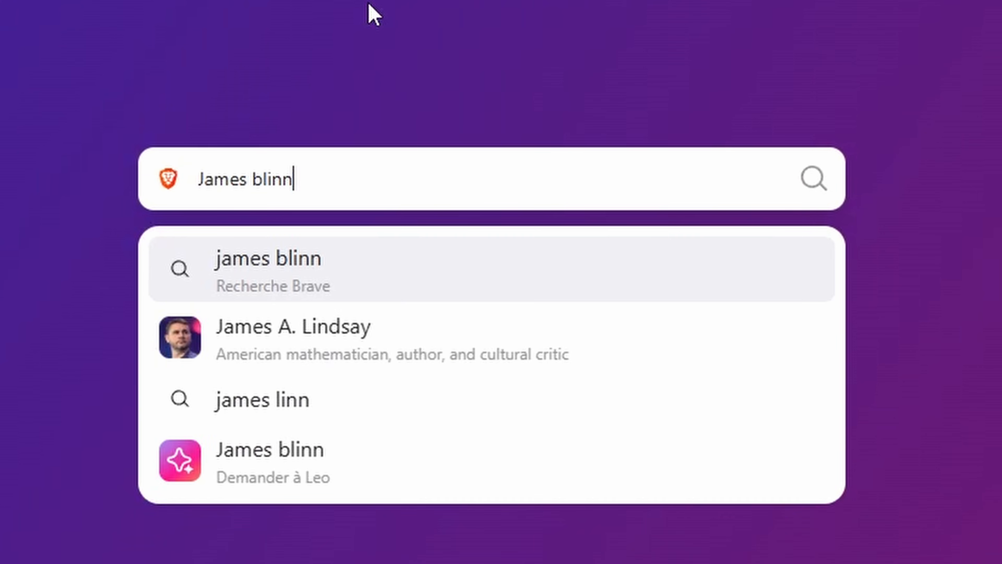
text(light reflection functions for simulation of clouds and dusty surfa)
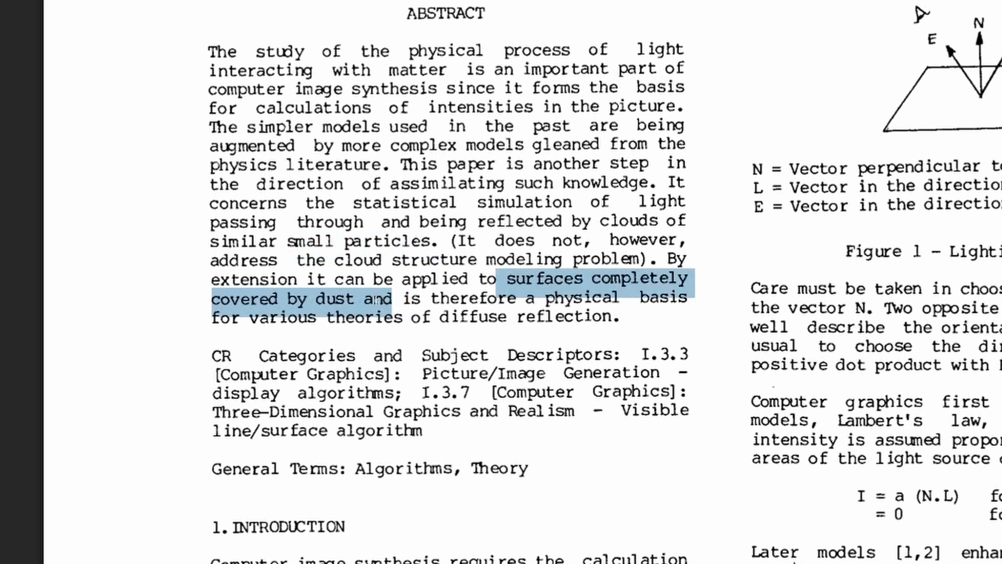
drag(392, 297, 359, 297)
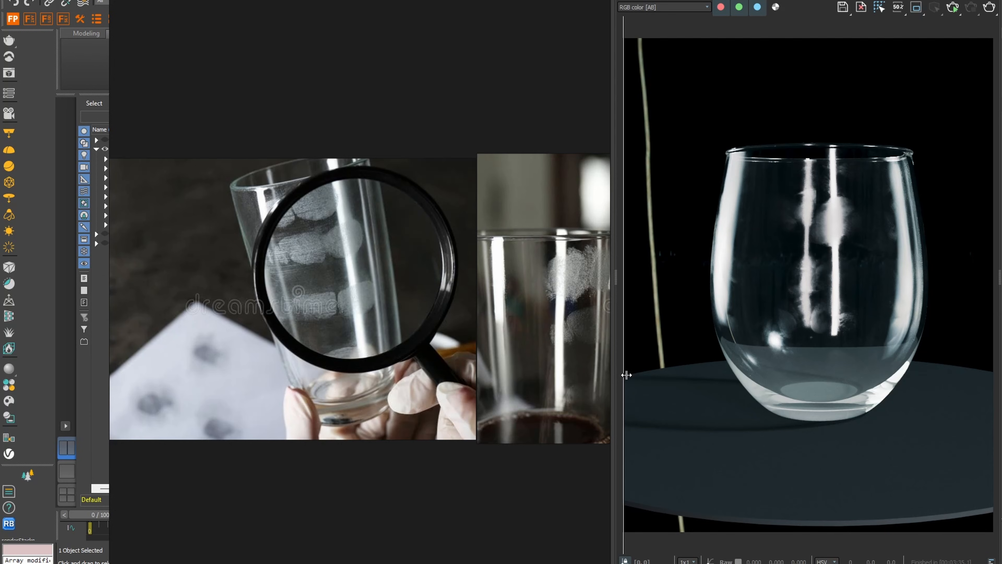
Compare the two drinking glass renders with the fingerprint reference photos and inspect the smudges from other viewing angles
drag(626, 374, 993, 316)
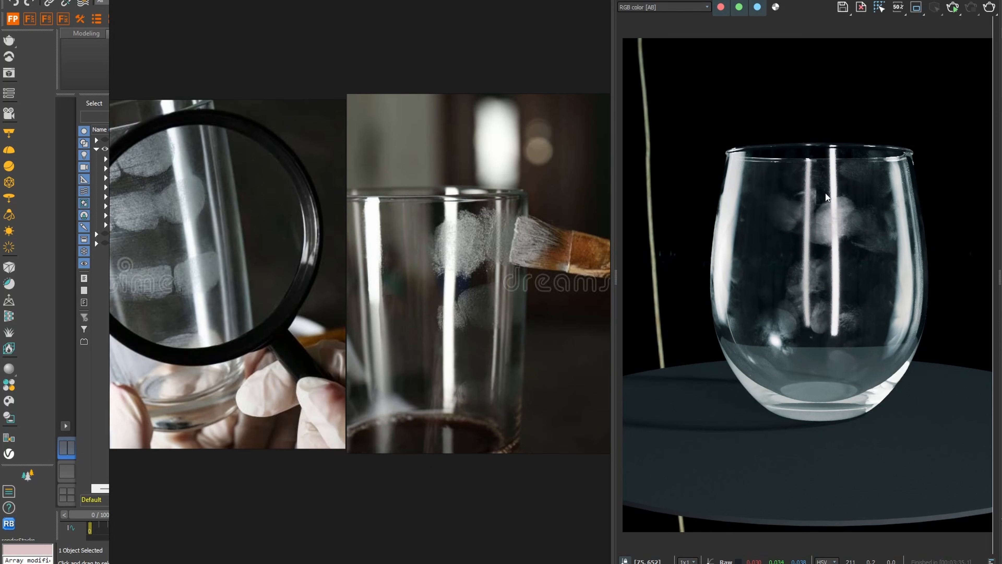
scroll(849, 213, up, 5)
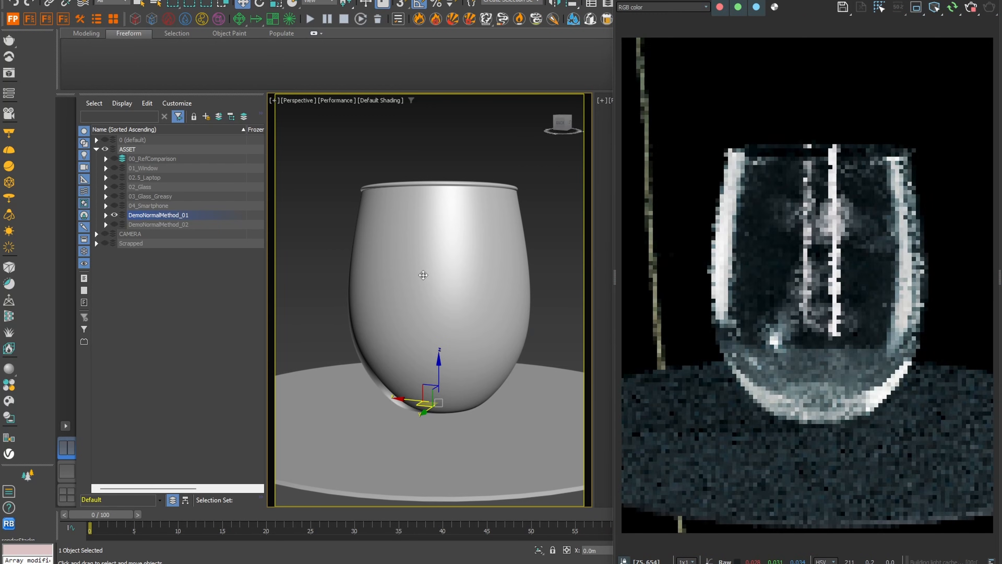
alt+middle_drag(423, 275, 472, 278)
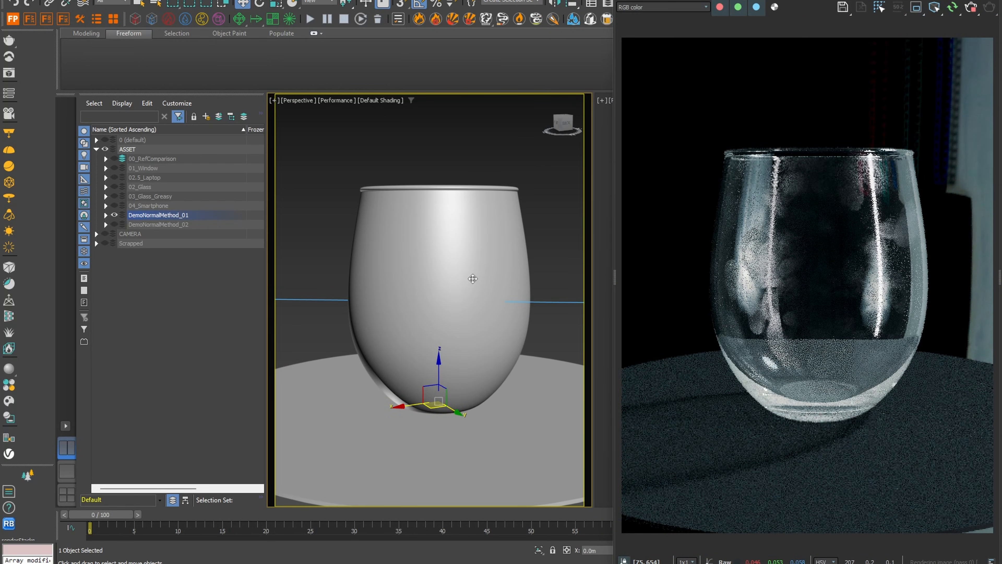
alt+middle_drag(512, 298, 488, 320)
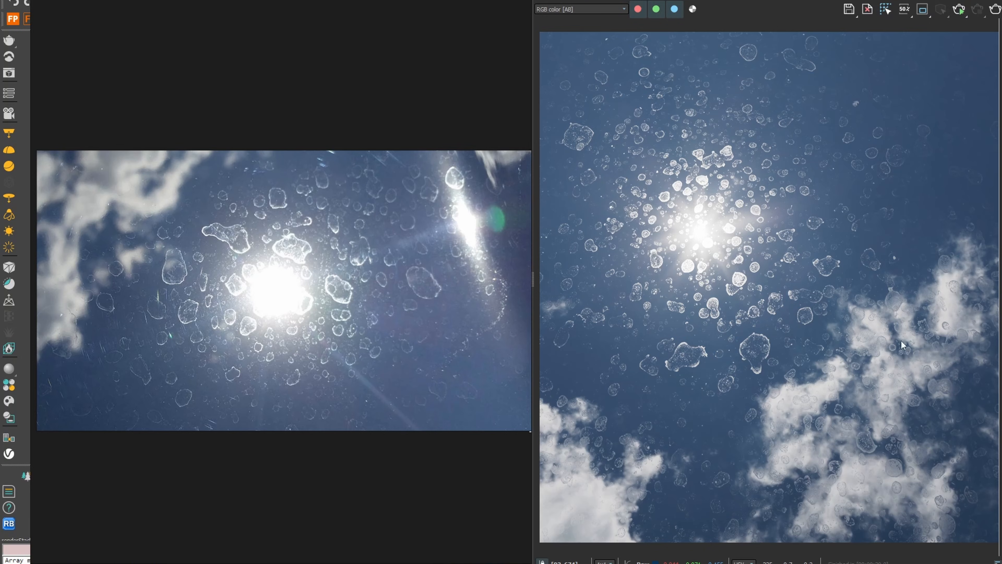
Compare the two sky renders seen through stained glass up close and examine the water stains in the reference photo
scroll(901, 341, up, 4)
scroll(785, 283, up, 2)
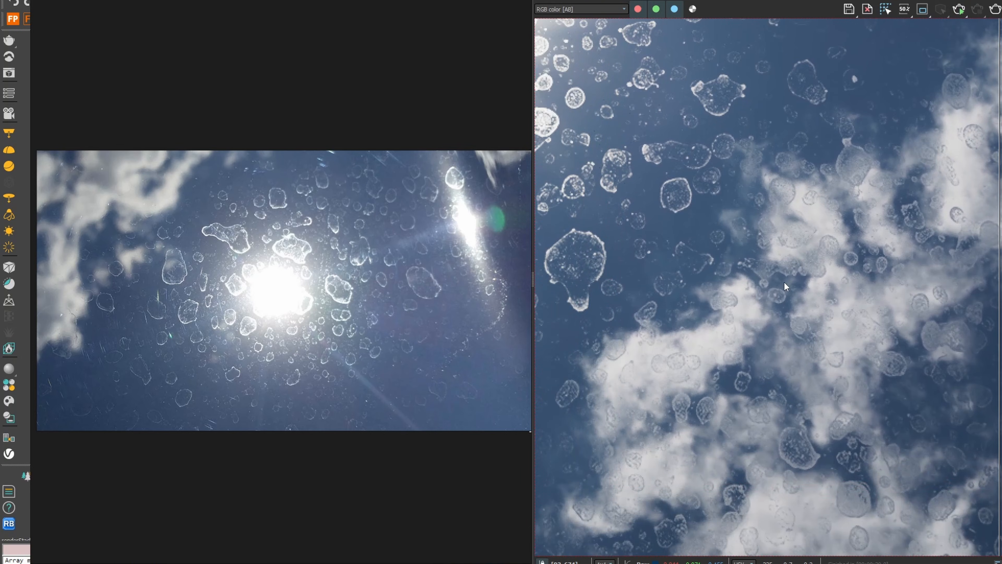
scroll(831, 263, up, 1)
scroll(837, 260, down, 4)
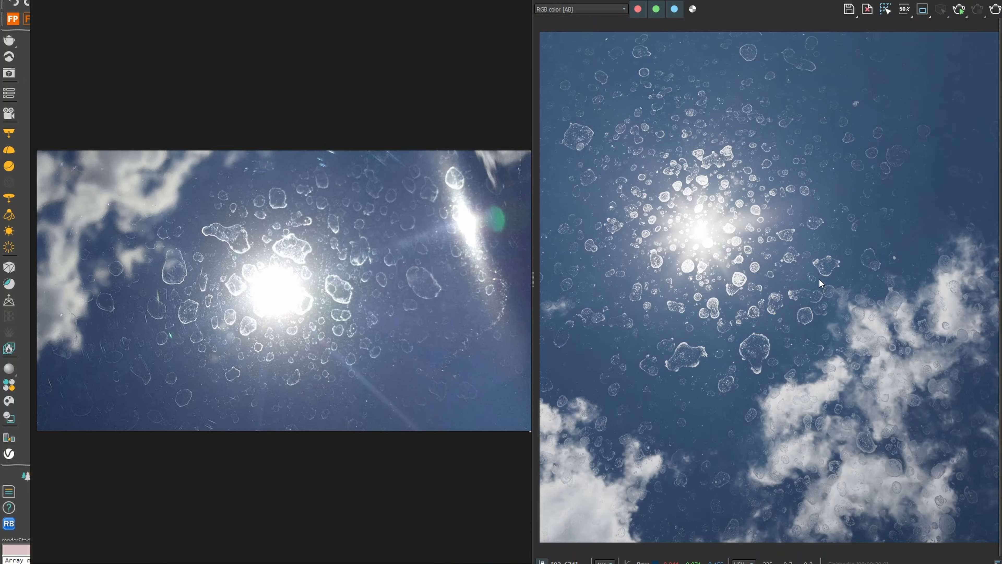
drag(999, 280, 555, 256)
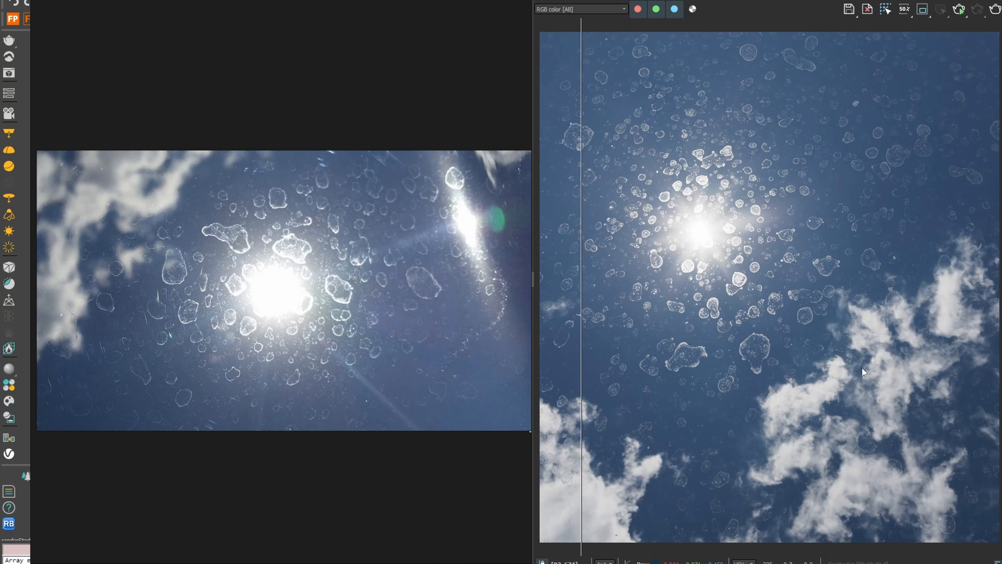
drag(580, 323, 540, 315)
scroll(165, 218, up, 1)
middle_drag(165, 218, 378, 197)
scroll(378, 201, up, 2)
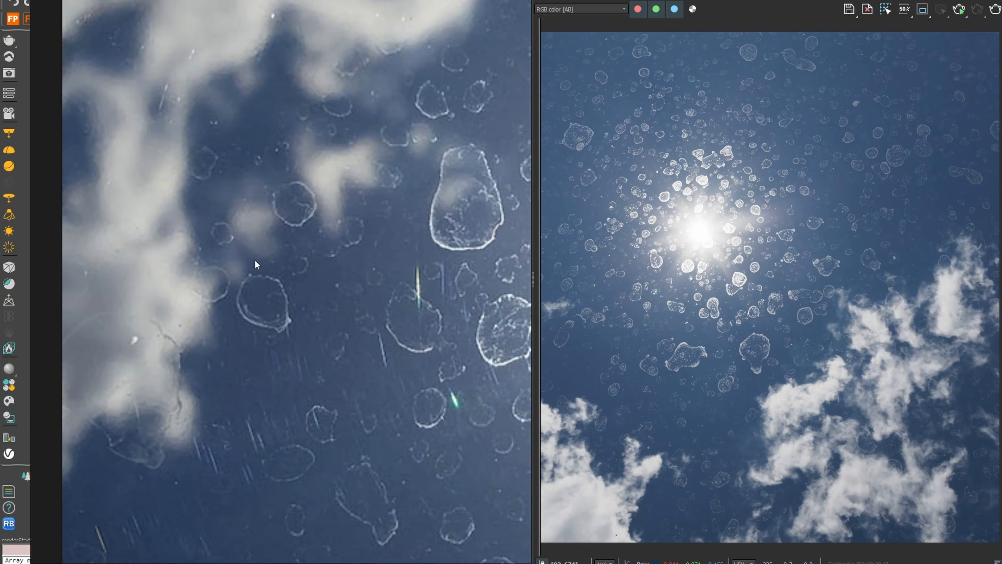
scroll(750, 324, up, 3)
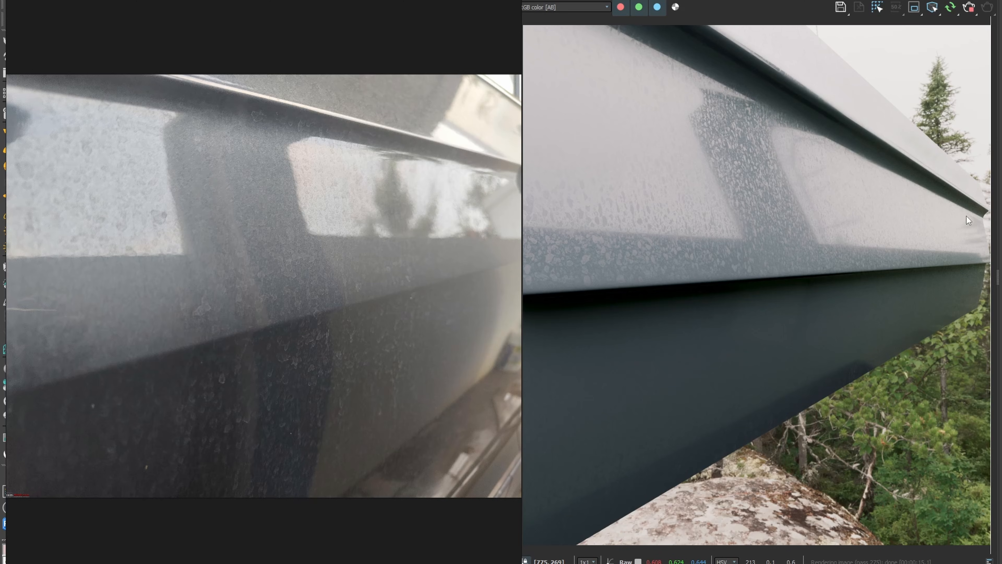
Compare the two dirty car paint renders with the reference photo and examine the stains on the panel up close
drag(991, 211, 511, 153)
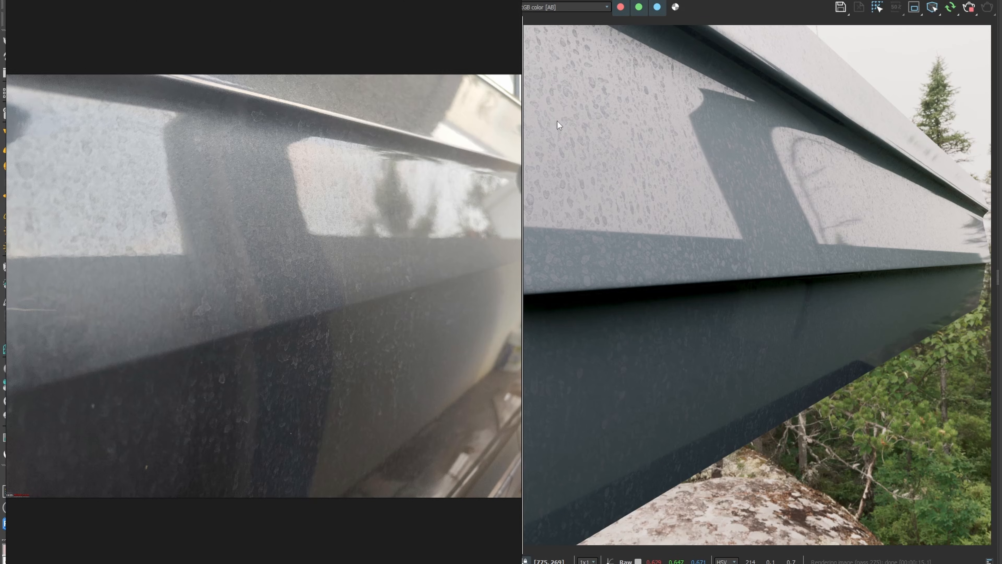
scroll(589, 43, up, 2)
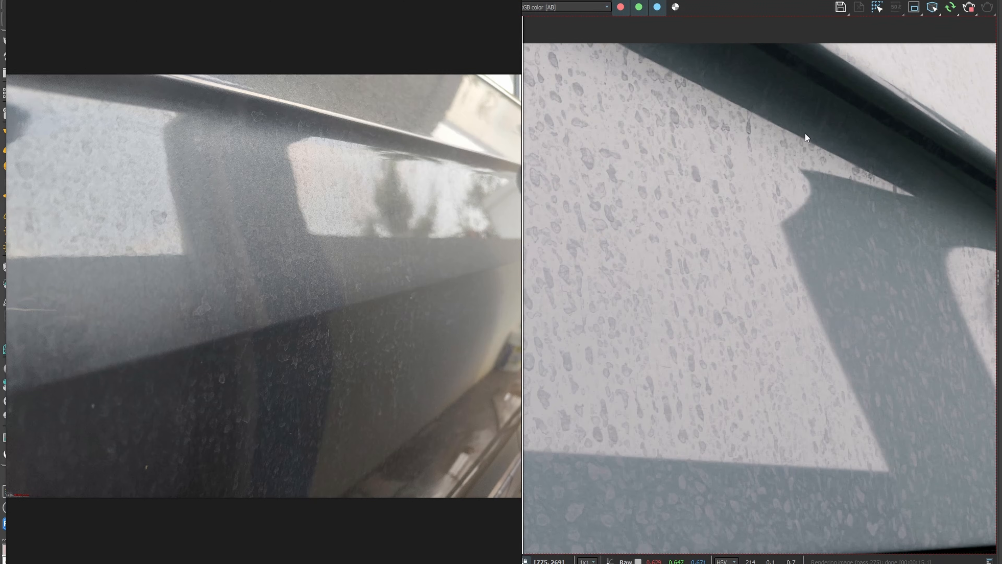
scroll(919, 197, down, 2)
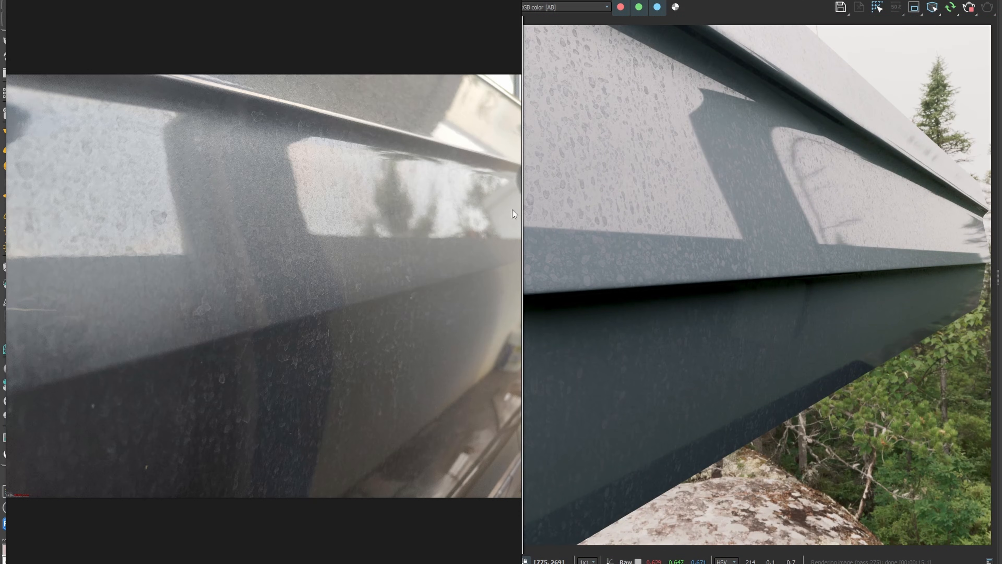
mouse_move(523, 210)
mouse_down()
mouse_move(921, 223)
mouse_move(522, 208)
mouse_up()
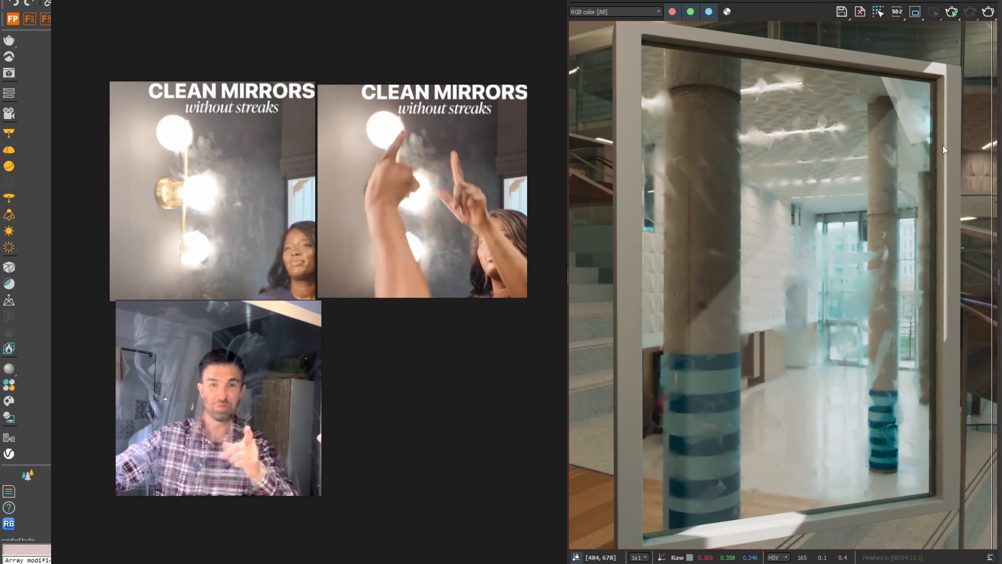
Compare the two smudged mirror renders with the reference photos and view the mirror from another angle
drag(989, 157, 574, 143)
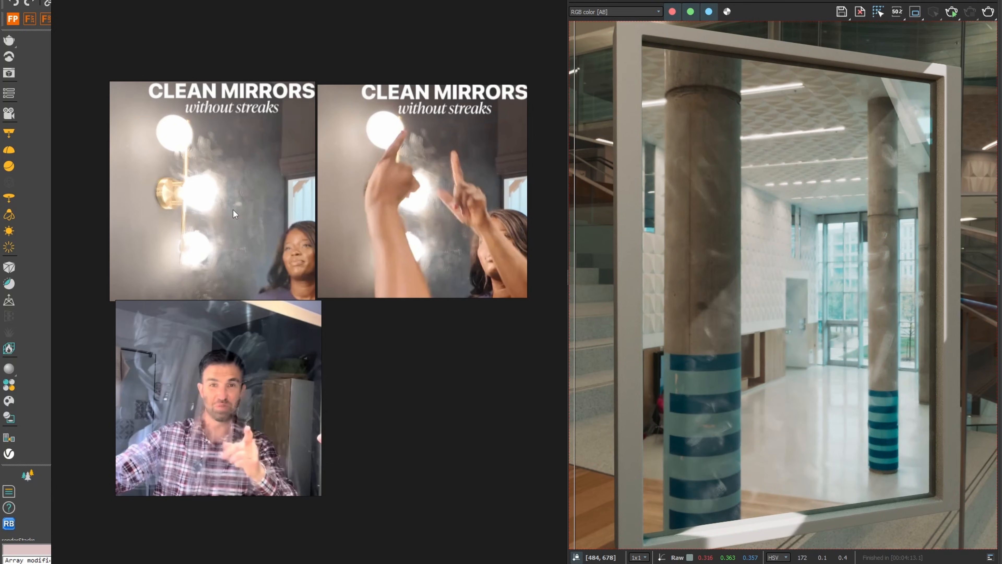
mouse_move(728, 237)
mouse_down()
mouse_move(831, 237)
mouse_move(515, 232)
mouse_move(890, 242)
mouse_move(559, 245)
mouse_move(905, 255)
mouse_move(615, 252)
mouse_up()
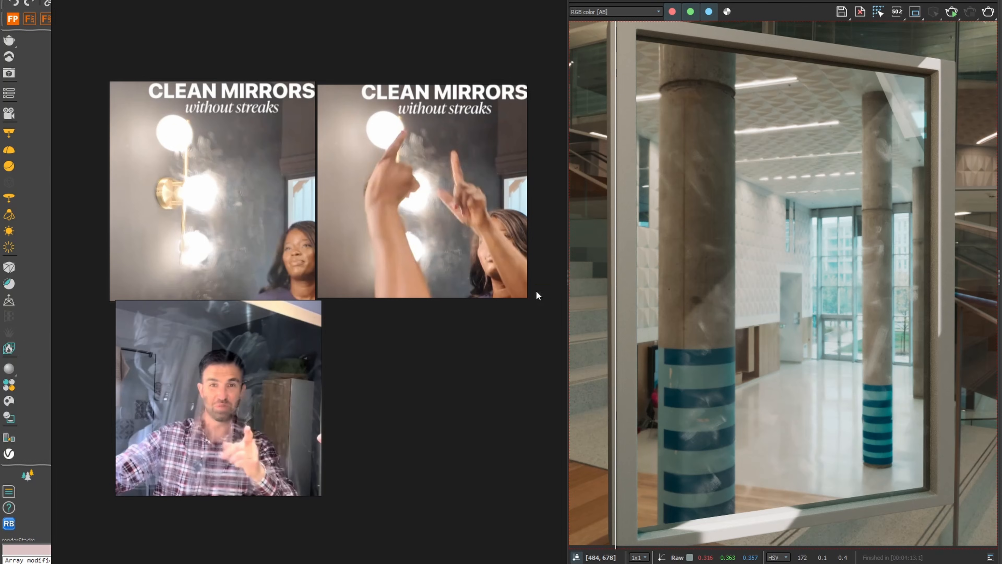
drag(615, 288, 990, 197)
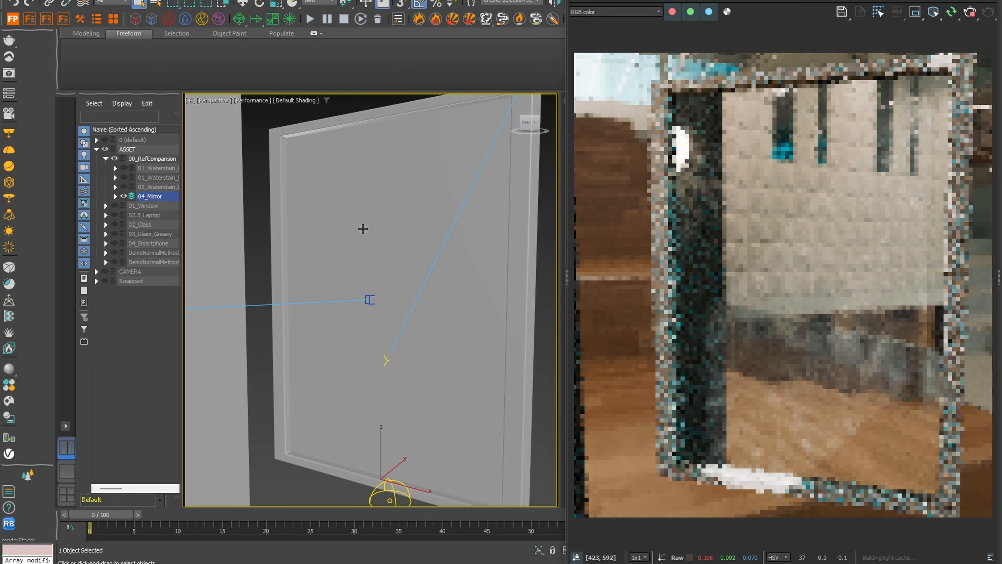
alt+middle_drag(363, 229, 360, 226)
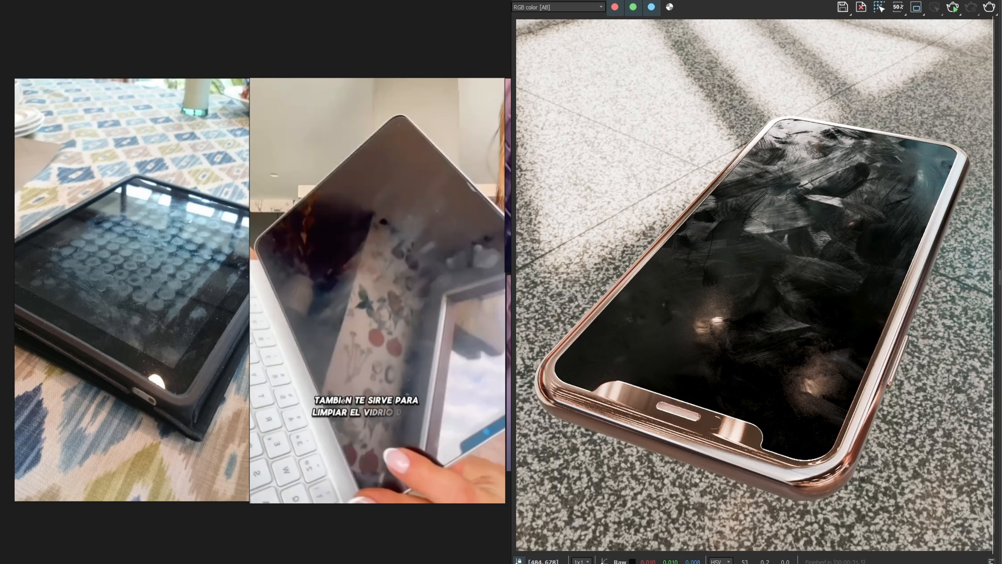
Compare the two greasy smartphone renders and inspect the screen smudges on the upright phones from another angle
drag(996, 143, 518, 275)
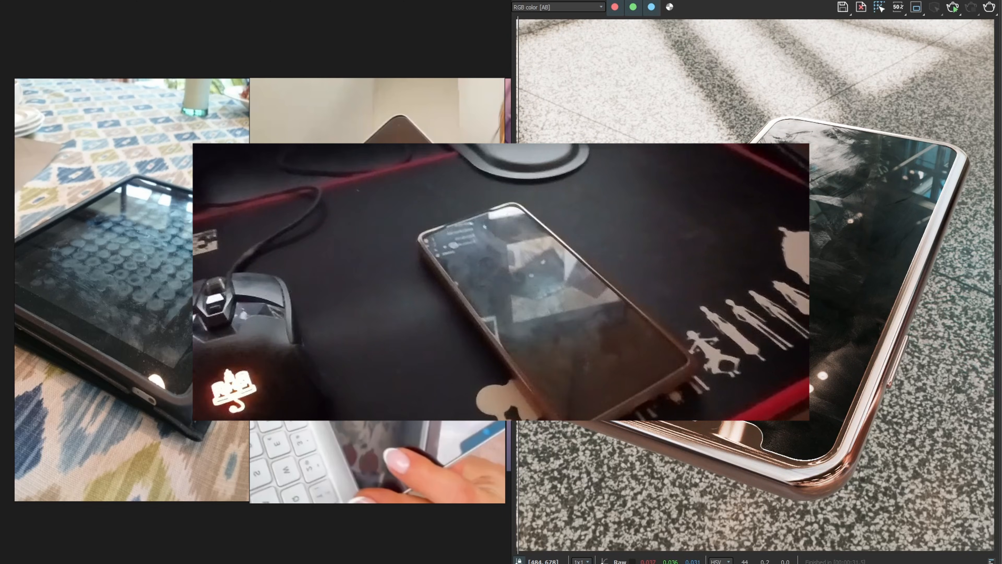
drag(519, 277, 544, 280)
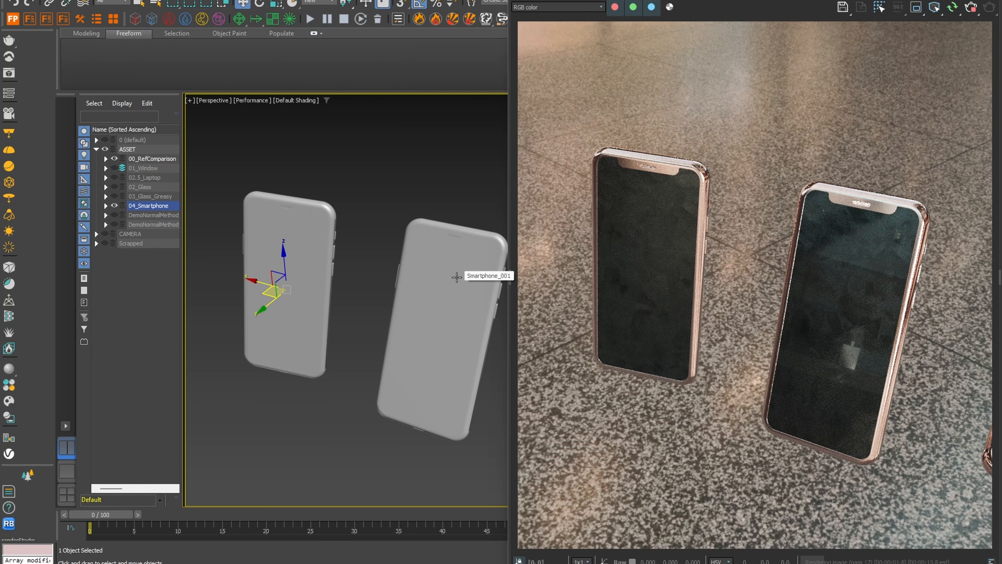
alt+middle_drag(308, 301, 331, 309)
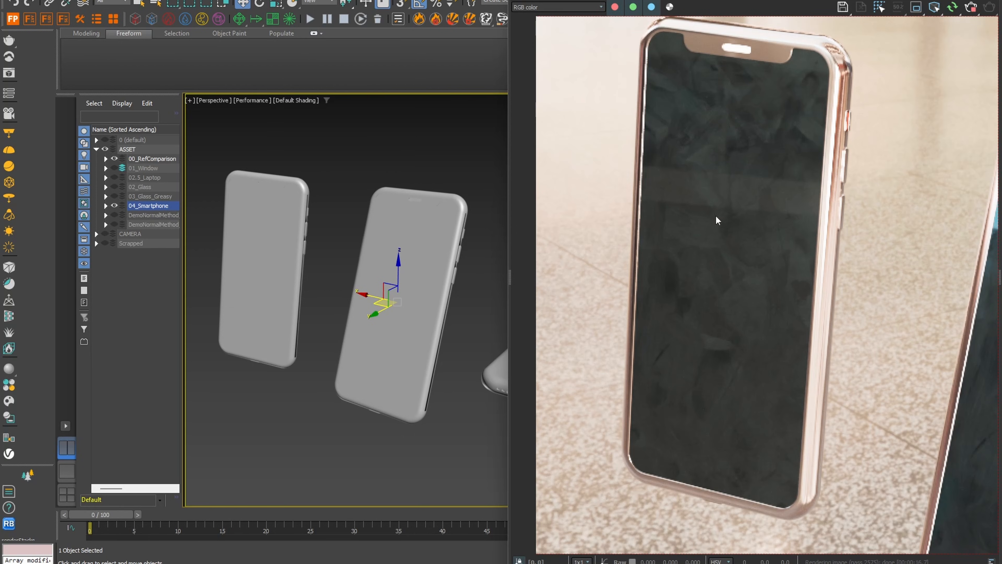
middle_drag(739, 241, 729, 264)
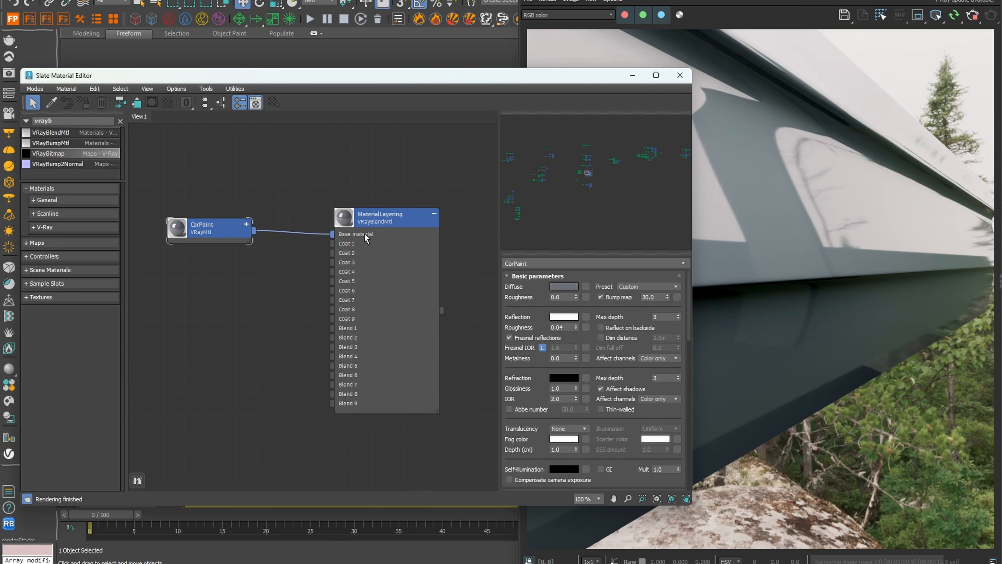
Open the parameters of the MaterialLayering VRayBlendMtl node
double_click(381, 220)
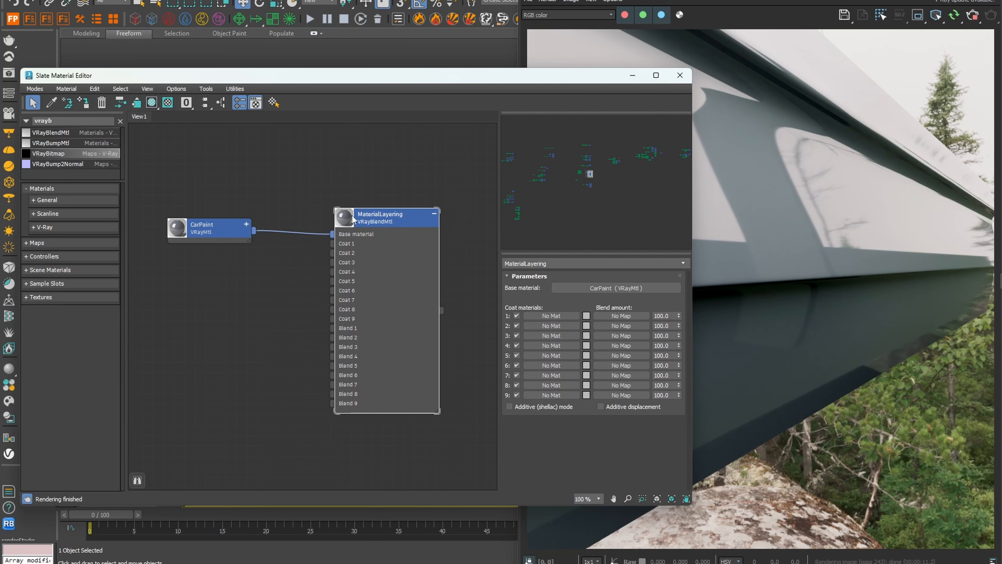
middle_drag(268, 167, 334, 175)
click(333, 174)
Add a VRayMtl node below CarPaint, collapse it and rename it Dirt
drag(85, 121, 4, 120)
key(BackSpace)
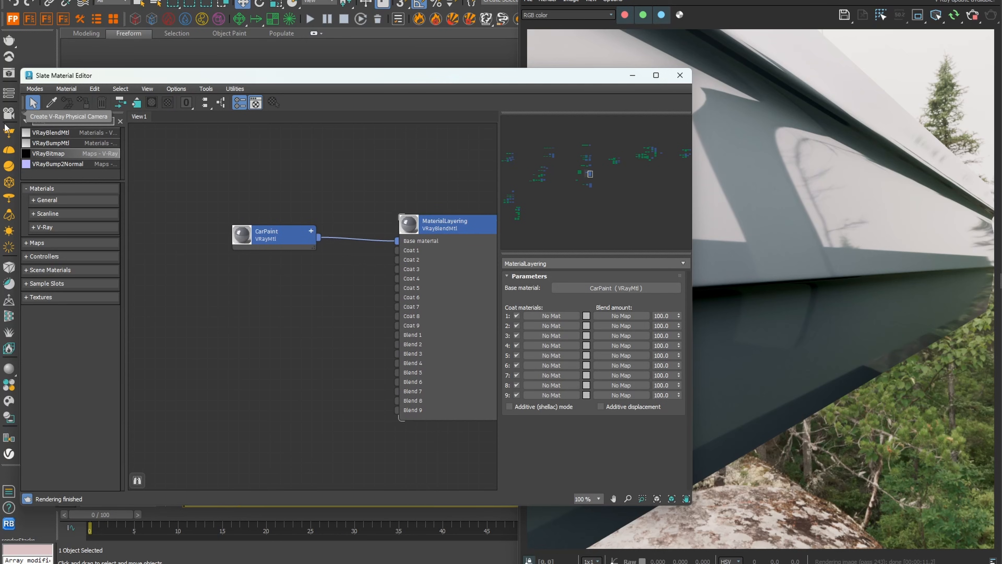
text(vraym)
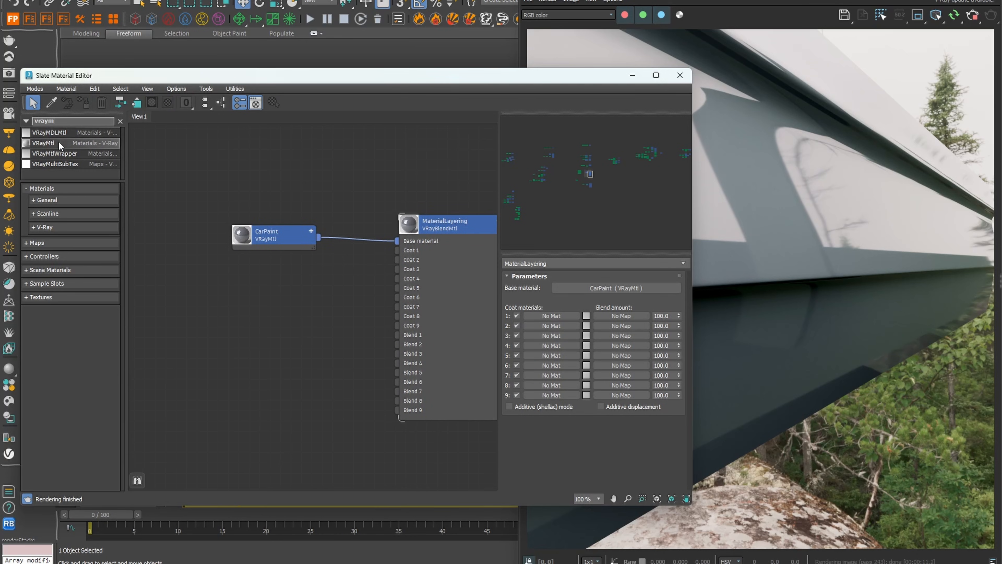
drag(59, 142, 273, 274)
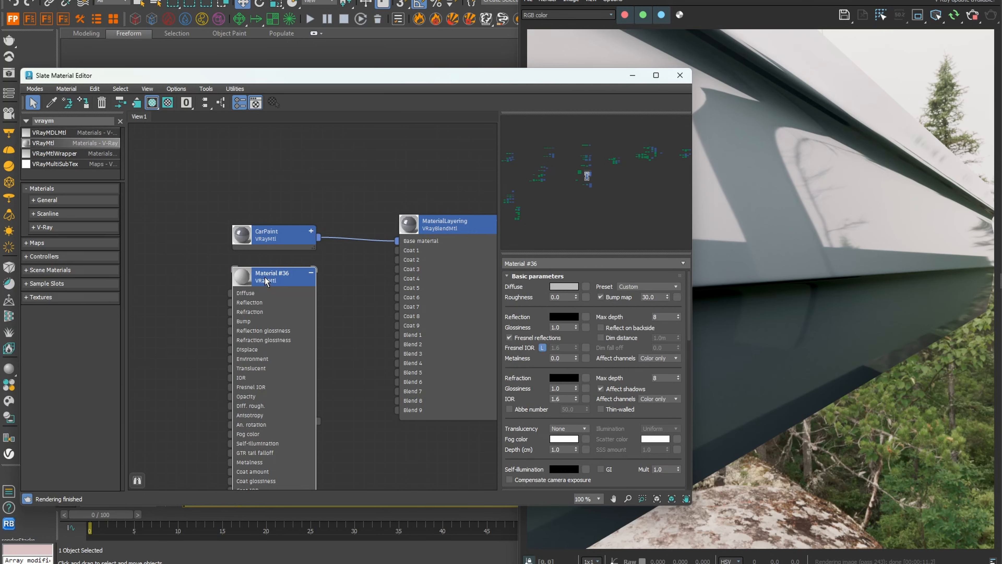
click(311, 275)
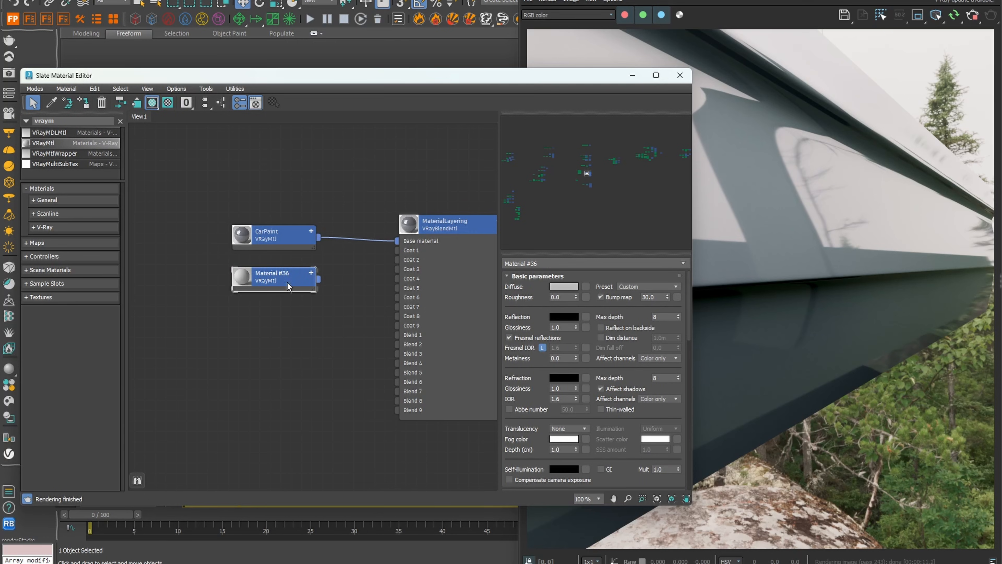
right_click(271, 274)
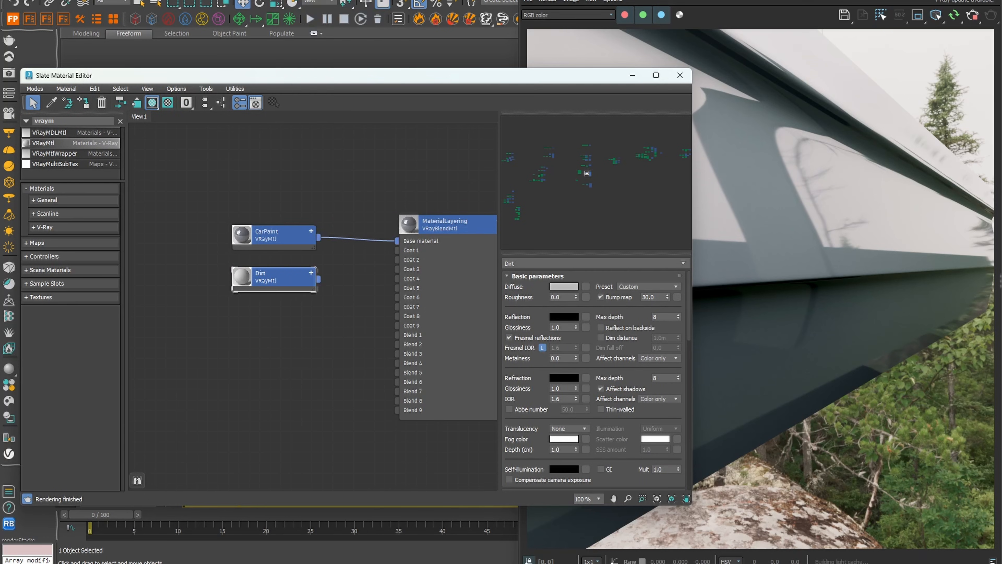
drag(522, 75, 437, 64)
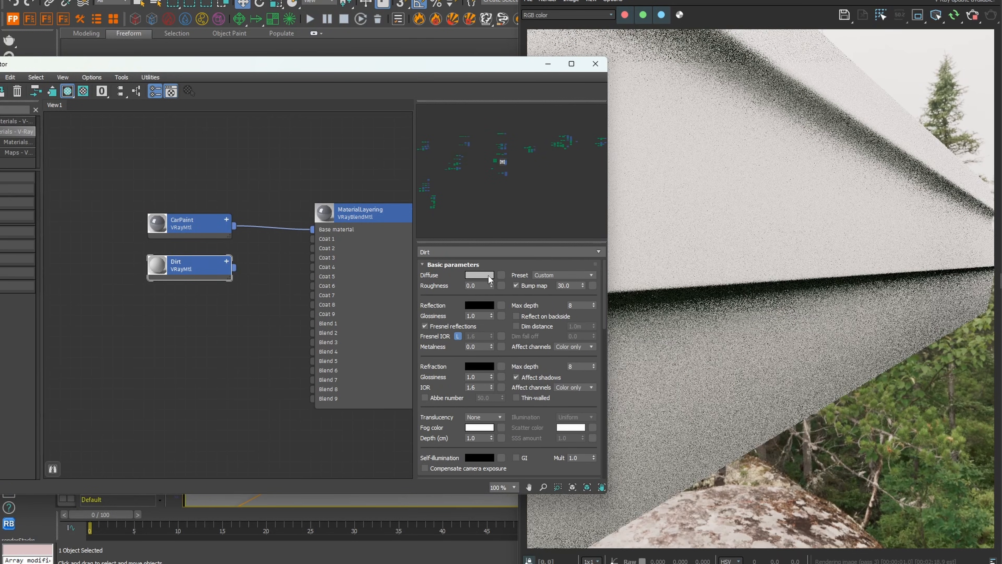
Give the Dirt material a darker diffuse colour and a white reflection of 1.0, and switch it from glossiness to roughness
click(487, 275)
drag(464, 189, 446, 187)
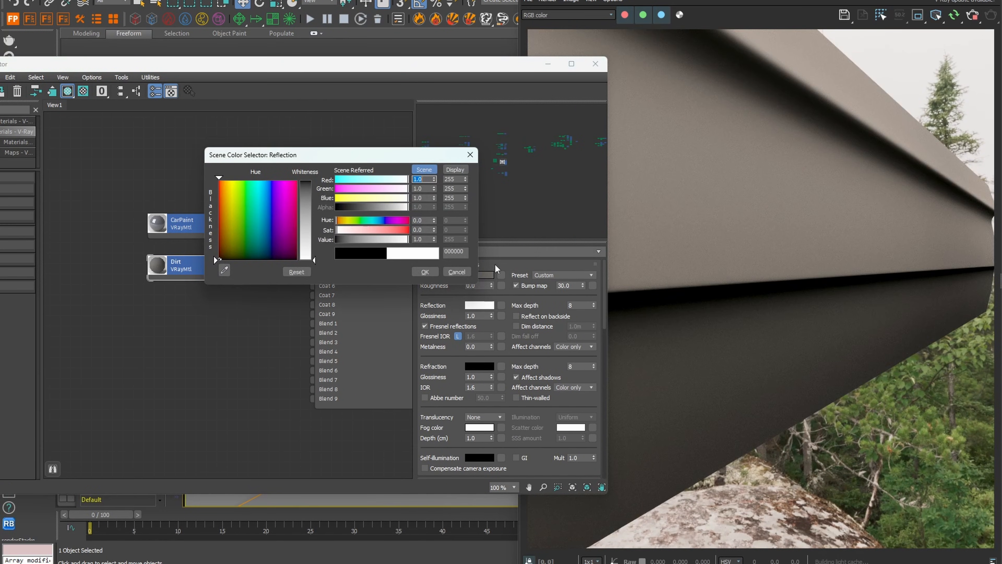
click(425, 272)
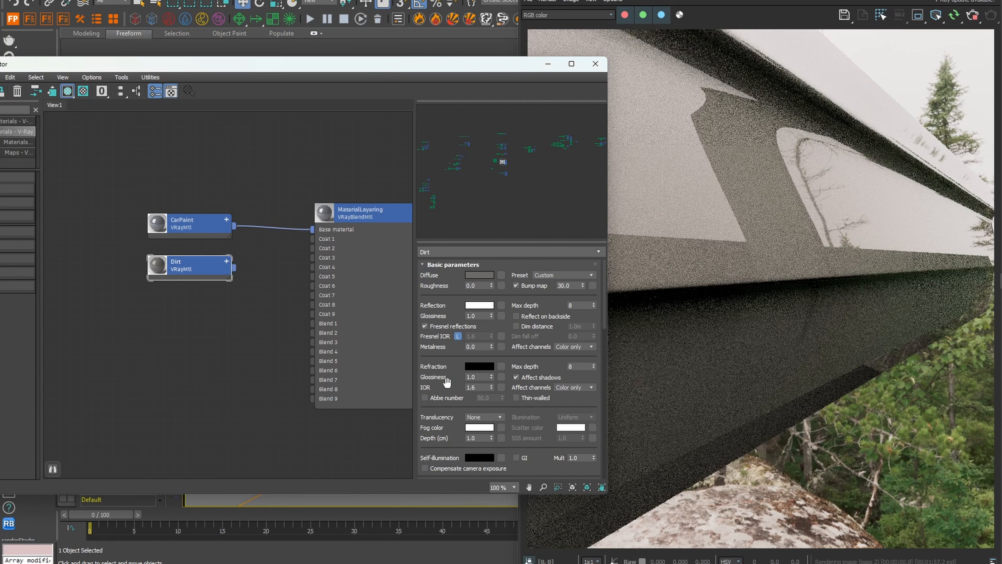
scroll(450, 406, down, 5)
scroll(451, 305, up, 5)
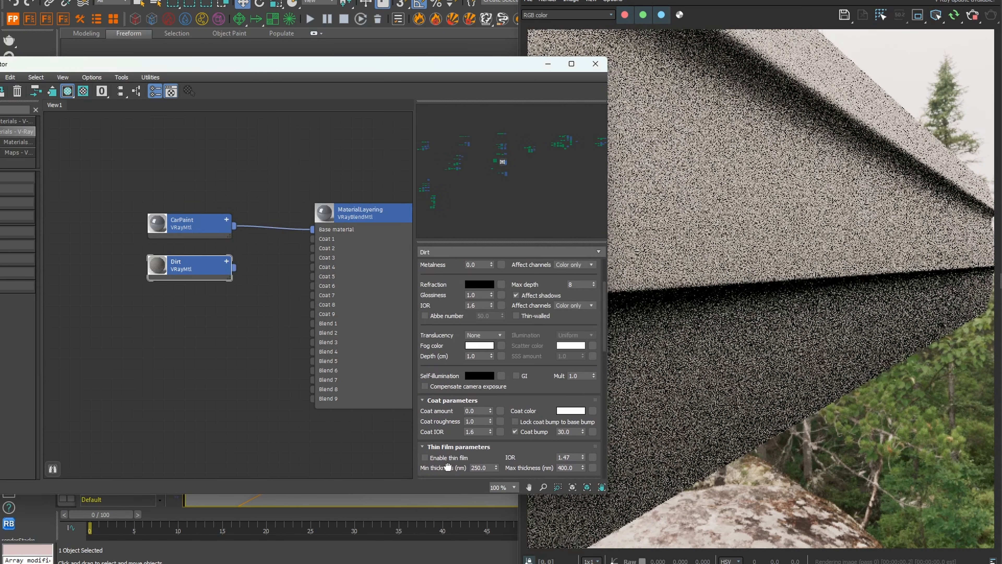
scroll(448, 295, up, 3)
Connect the Dirt material to the Coat 1 slot of the MaterialLayering blend material
drag(234, 267, 325, 241)
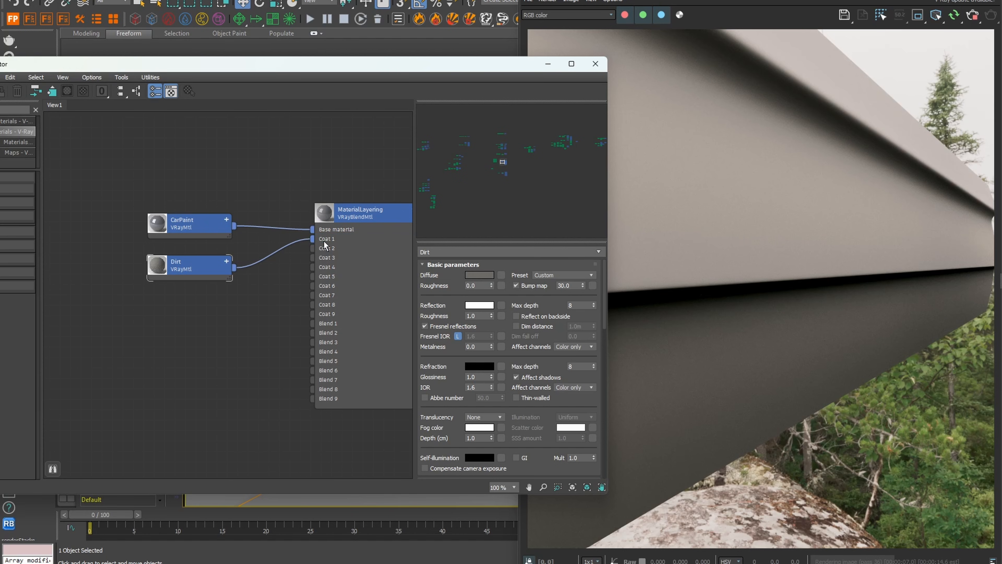
right_click(371, 214)
click(328, 175)
right_click(366, 214)
click(388, 234)
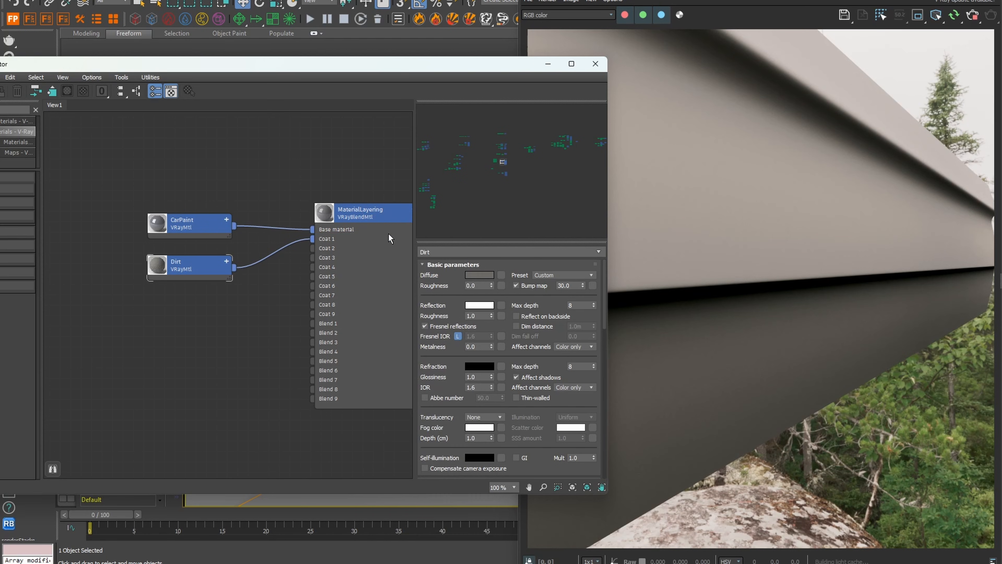
Test the blend colour of the Dirt coat at black, and raise it back to a grey that mixes dirt over the car paint
click(502, 304)
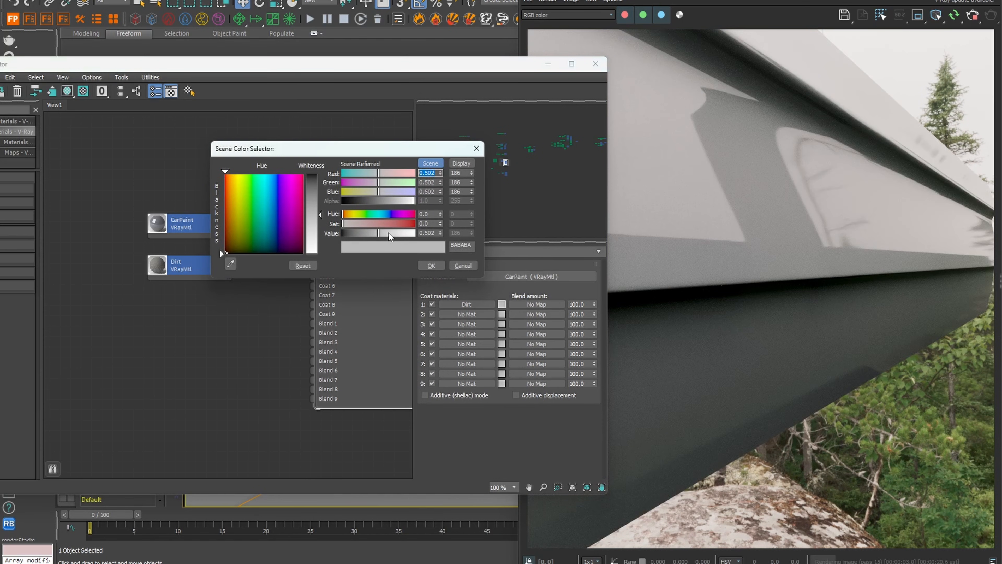
drag(390, 236, 338, 237)
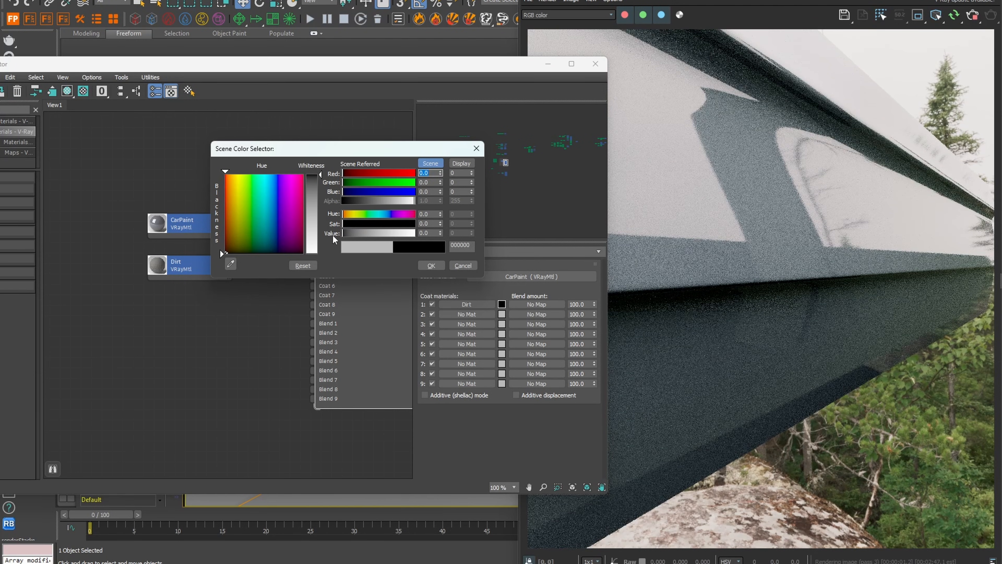
drag(338, 237, 374, 241)
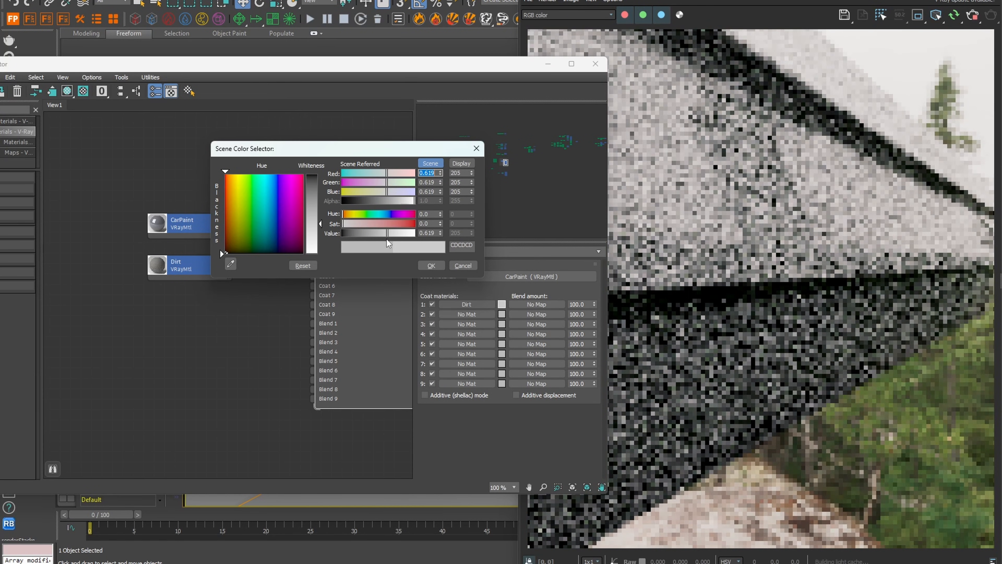
click(432, 266)
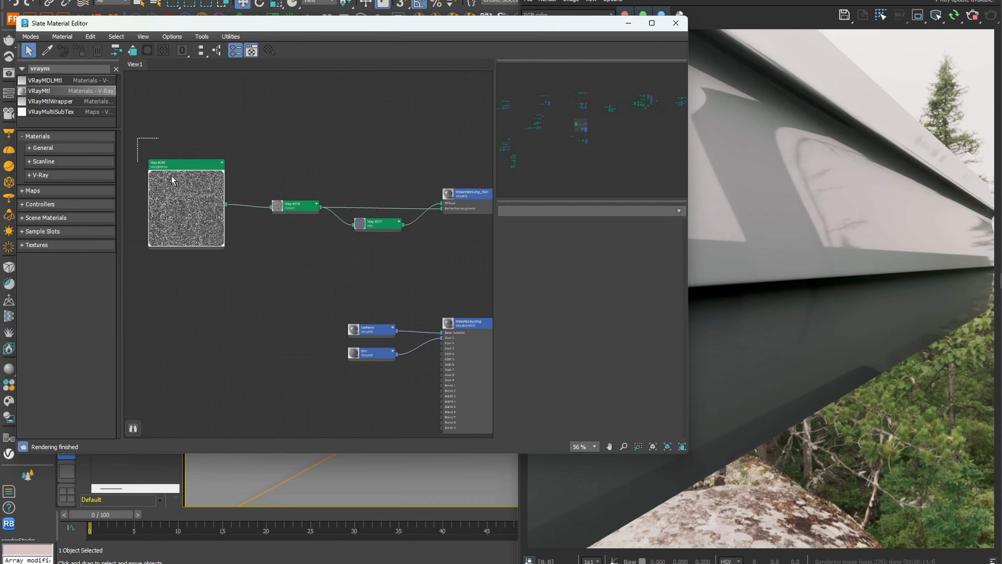
Duplicate the Stain 3_2K.png bitmap node below the original, level with the CarPaint and Dirt nodes, and open the copy's parameters
drag(137, 138, 240, 273)
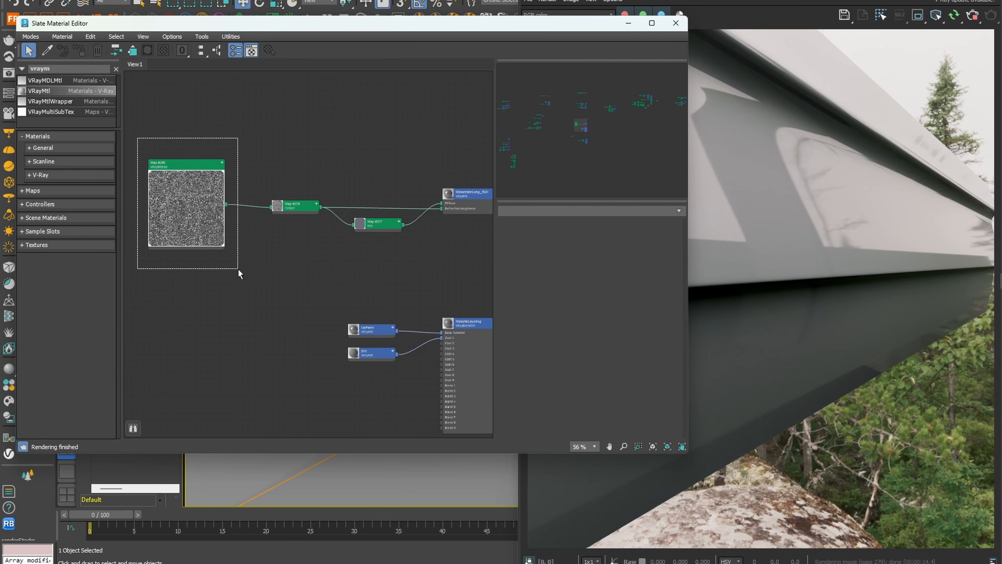
drag(238, 270, 239, 269)
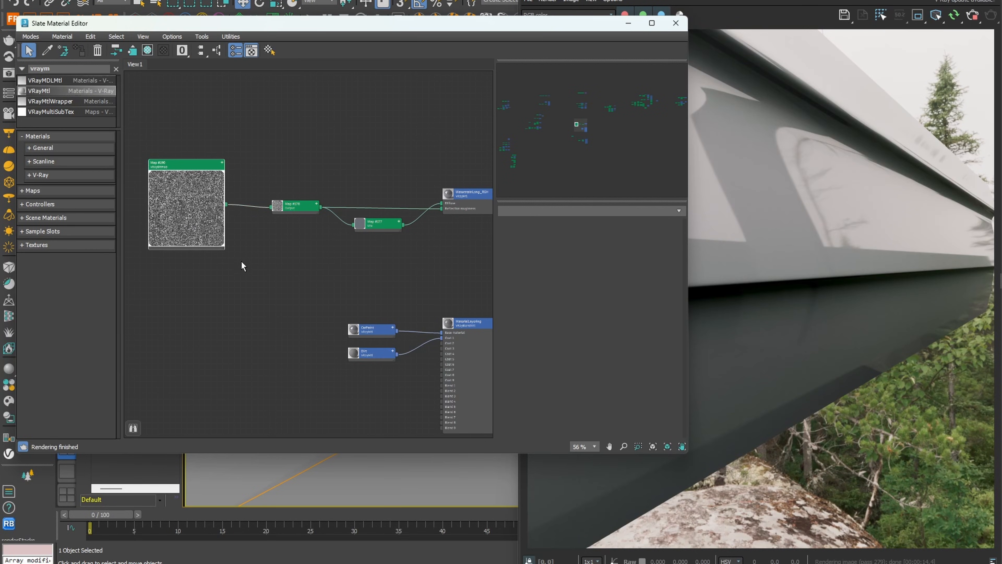
shift+drag(222, 166, 222, 326)
double_click(222, 325)
mouse_move(238, 334)
middle_down()
mouse_move(251, 232)
mouse_move(270, 190)
middle_up()
scroll(250, 232, up, 1)
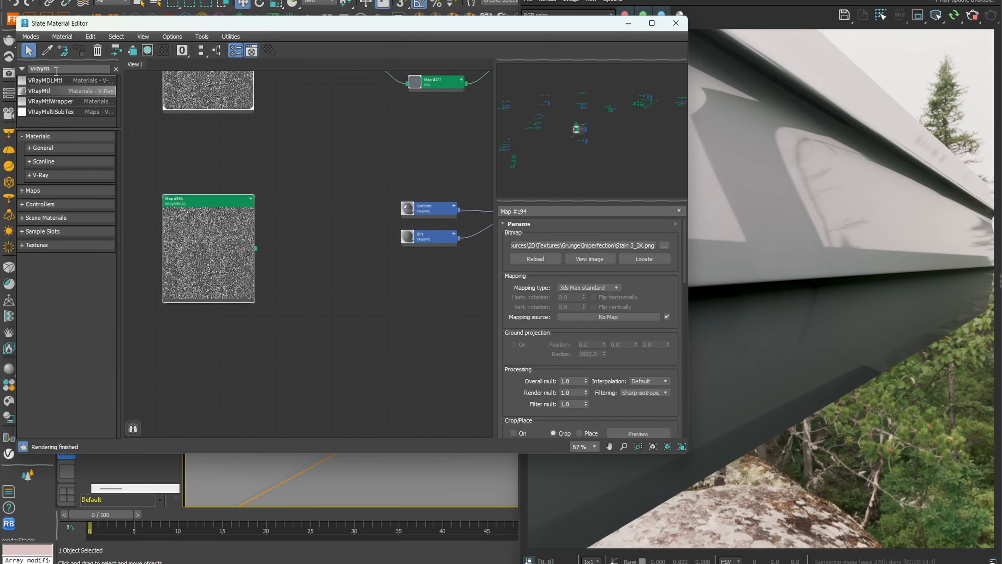
Search the material browser for the Output map and add one beside the duplicated stain bitmap
drag(55, 71, 23, 70)
text(ou)
drag(38, 122, 300, 264)
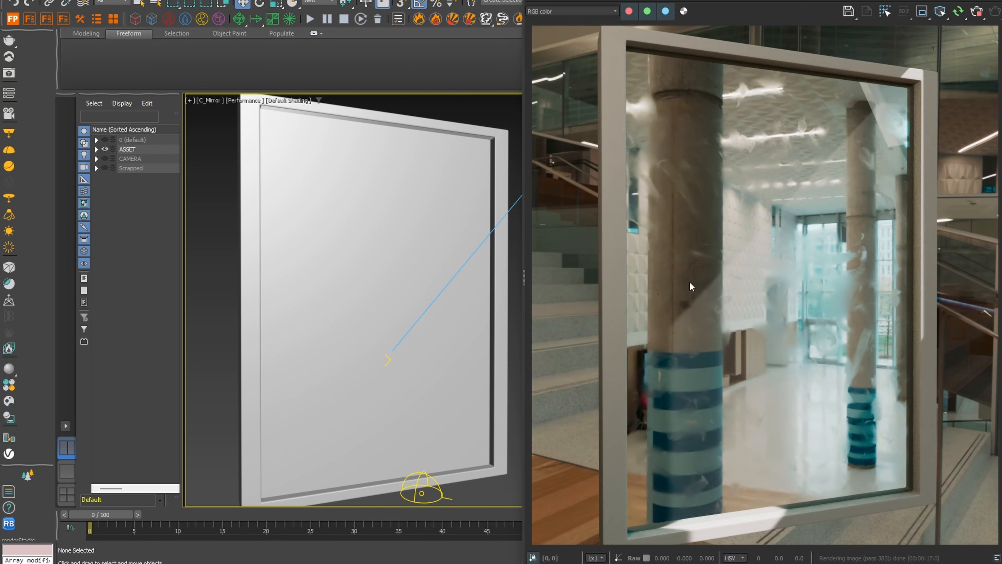
Open the mirror scene's material graph, duplicate the Multisub Mirror material below the original and expand the copy's slots
key(m)
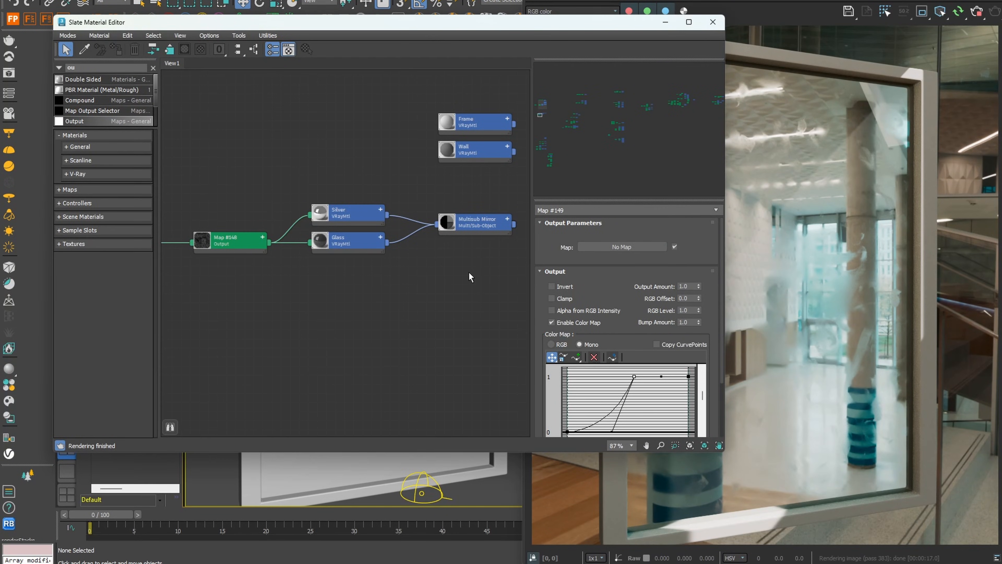
drag(487, 30, 375, 24)
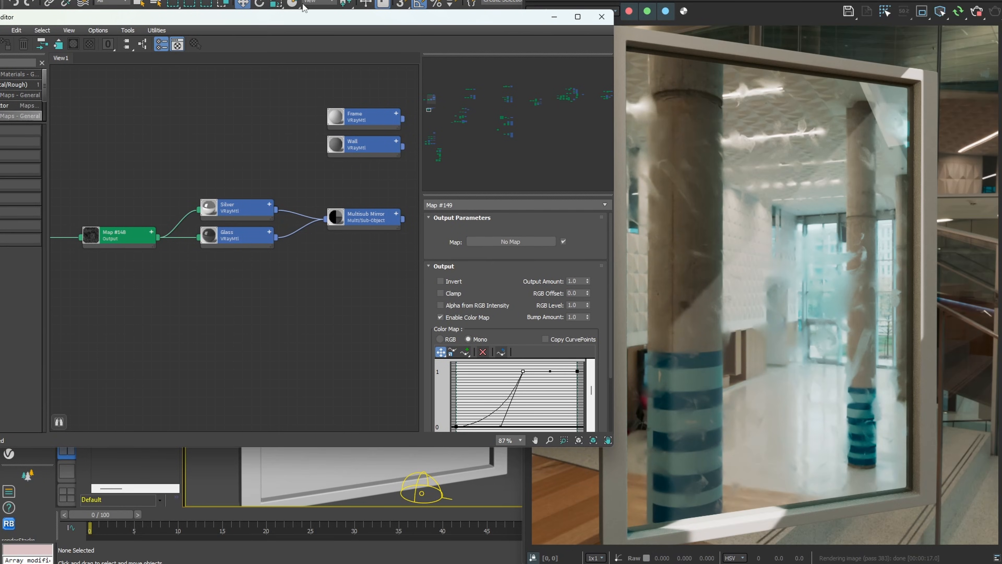
shift+drag(366, 223, 367, 304)
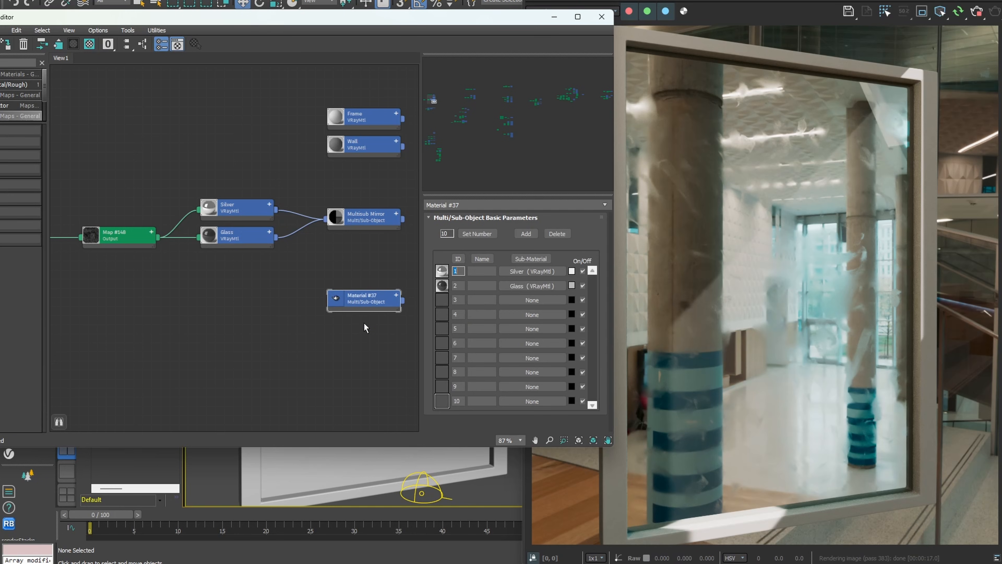
right_click(361, 296)
click(310, 464)
click(312, 455)
right_click(358, 299)
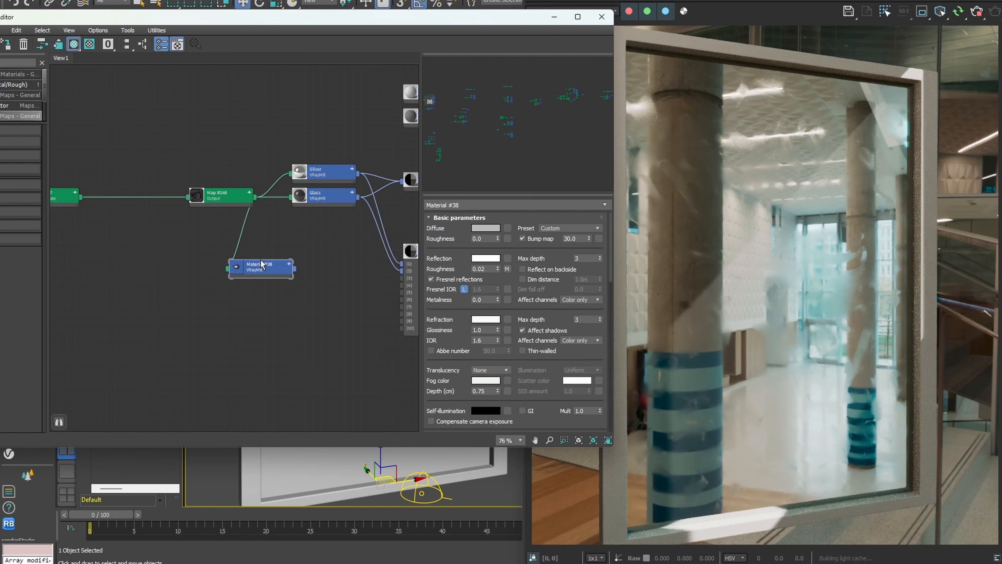
Disconnect the Output map from the copied glass material and rename the copy Glass Layer
drag(279, 216, 202, 241)
key(Delete)
drag(257, 267, 265, 284)
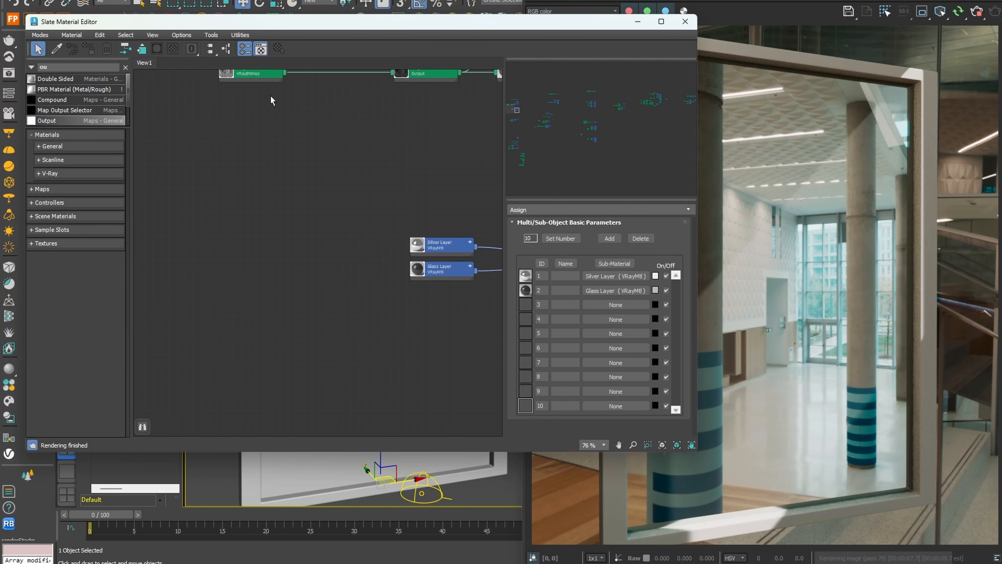
Duplicate the Fingerprints_06_3K.png bitmap node beside the Silver Layer and Glass Layer materials and open its parameters
middle_drag(272, 99, 209, 94)
mouse_move(208, 92)
shift+mouse_down()
mouse_move(242, 238)
mouse_move(231, 258)
shift+mouse_up()
double_click(218, 255)
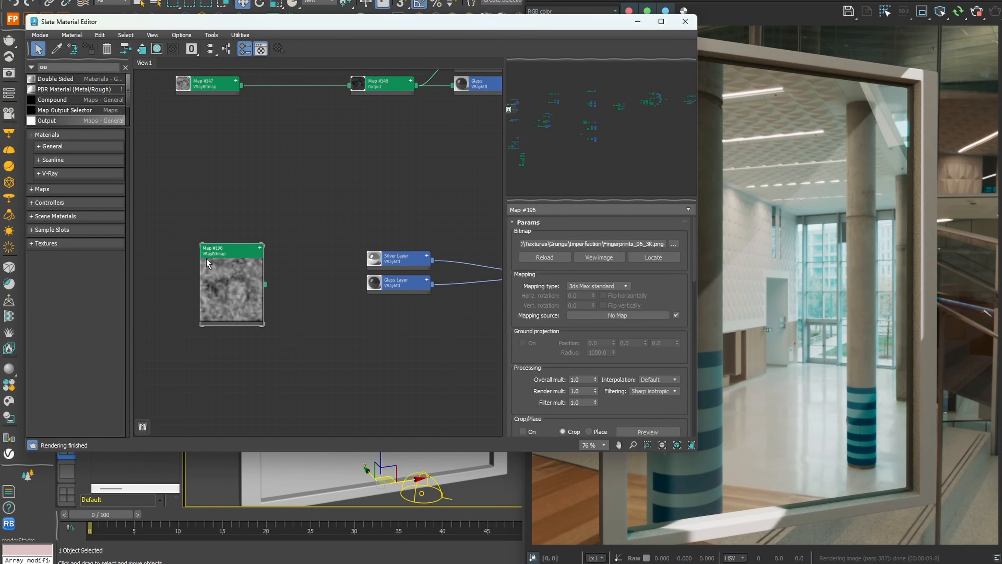
scroll(201, 295, up, 3)
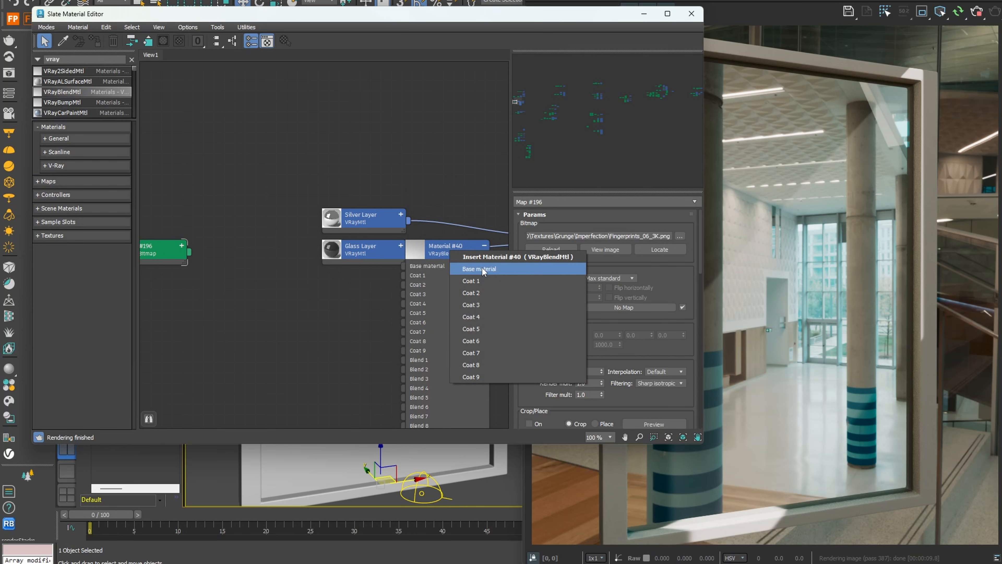
Insert a VRayBlendMtl after Glass Layer using it as the base material, rename it Mirror Layer and tidy the node layout
click(482, 268)
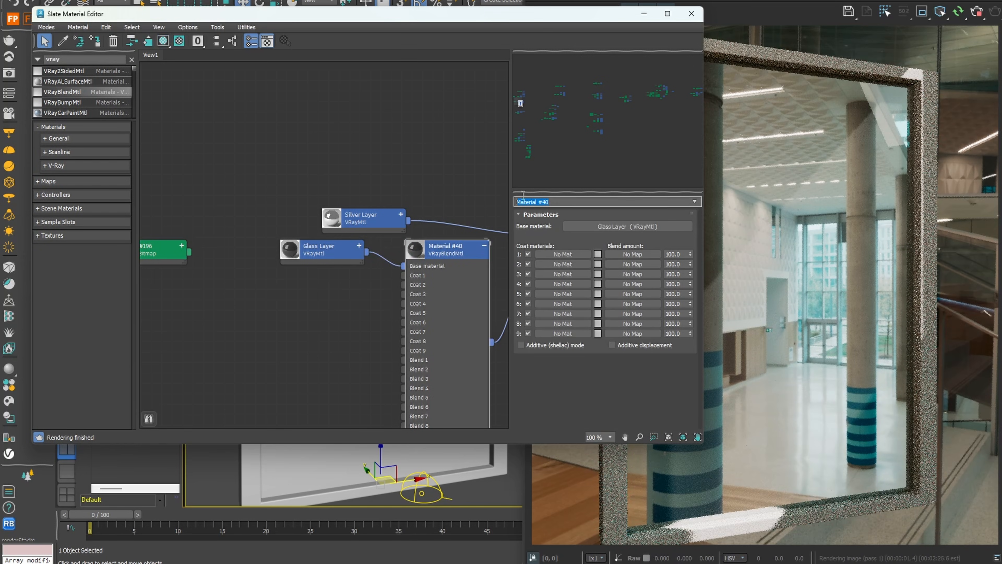
drag(213, 198, 262, 153)
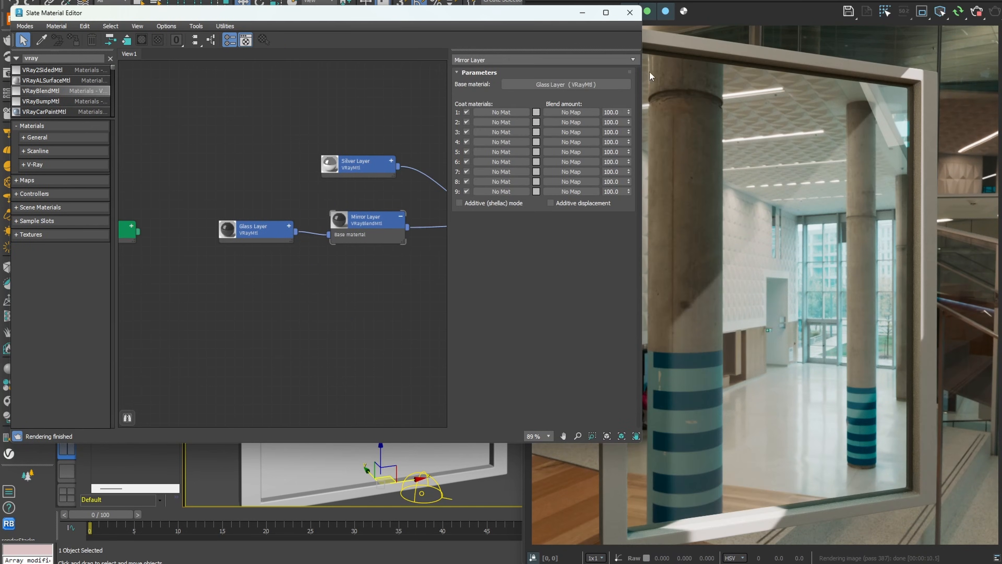
middle_drag(397, 152, 339, 146)
drag(286, 189, 193, 233)
drag(316, 216, 306, 216)
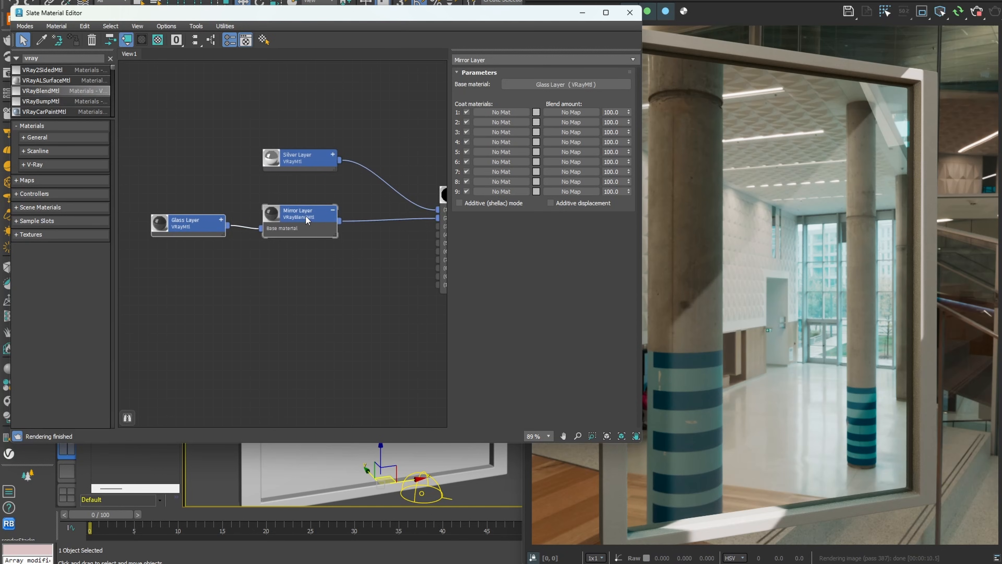
click(367, 130)
Add a VRayMtl below Mirror Layer, connect it to slot 2 of the Assign material and rename it Grease
drag(517, 13, 461, 14)
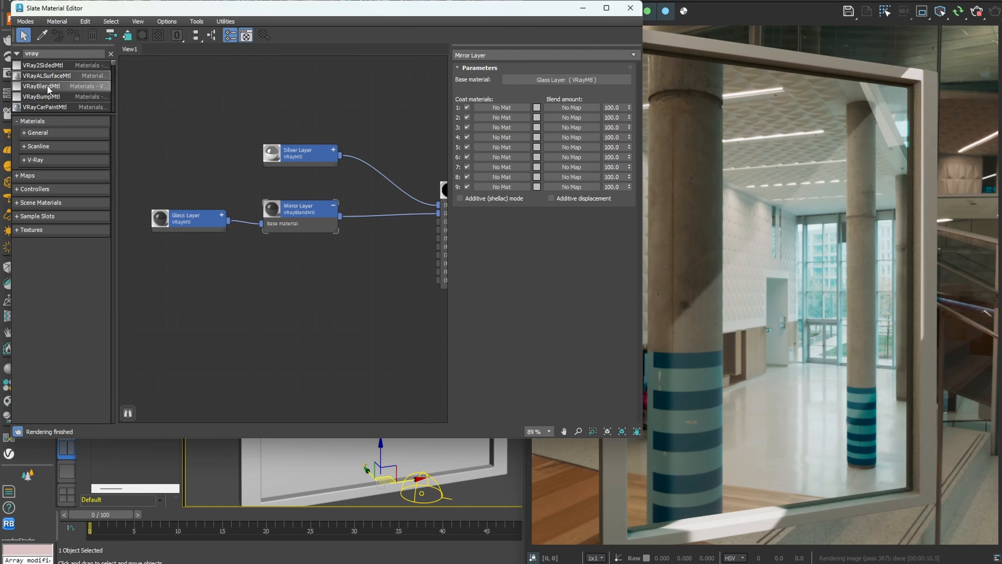
text(m)
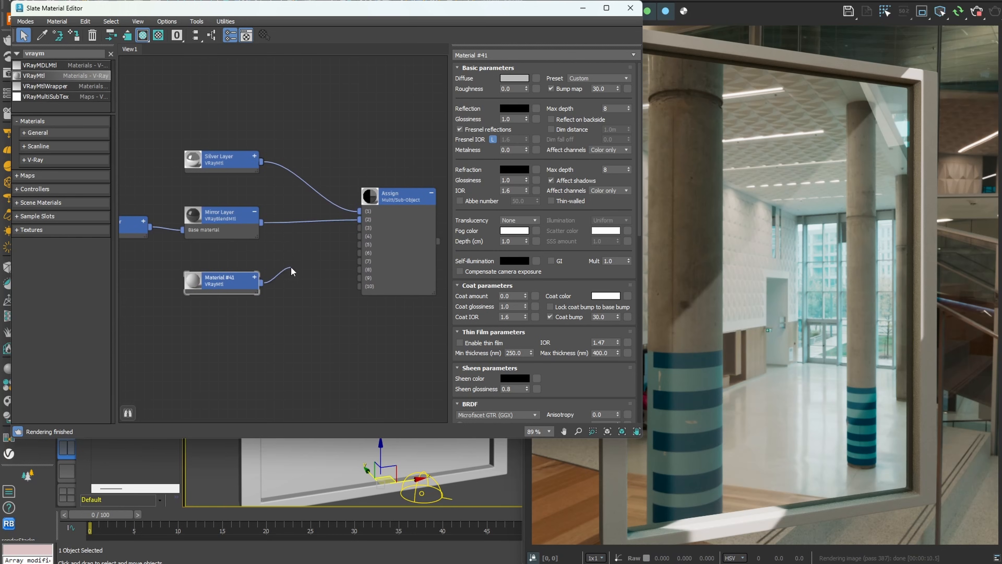
drag(291, 267, 372, 220)
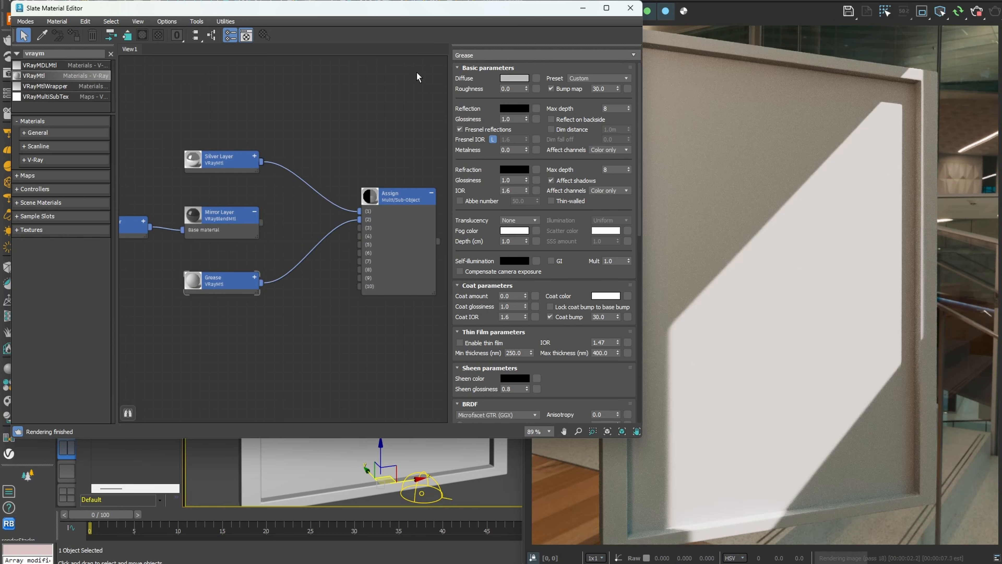
Set the Grease material to 0.748 diffuse, white reflection with 0.3 roughness, and 0.95 refraction with 0.96 glossiness
click(514, 108)
drag(452, 205, 498, 206)
click(515, 239)
click(514, 78)
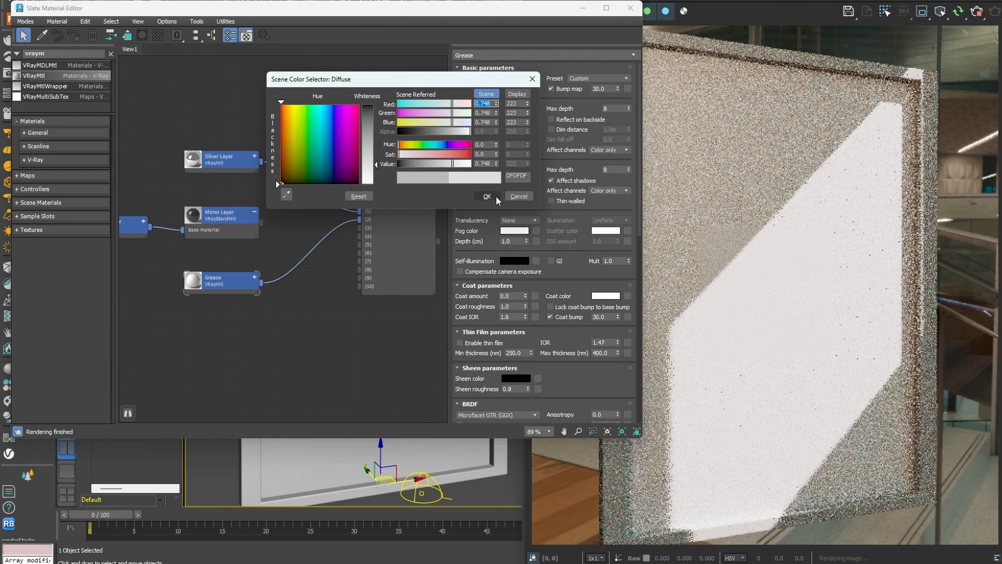
click(492, 196)
click(517, 171)
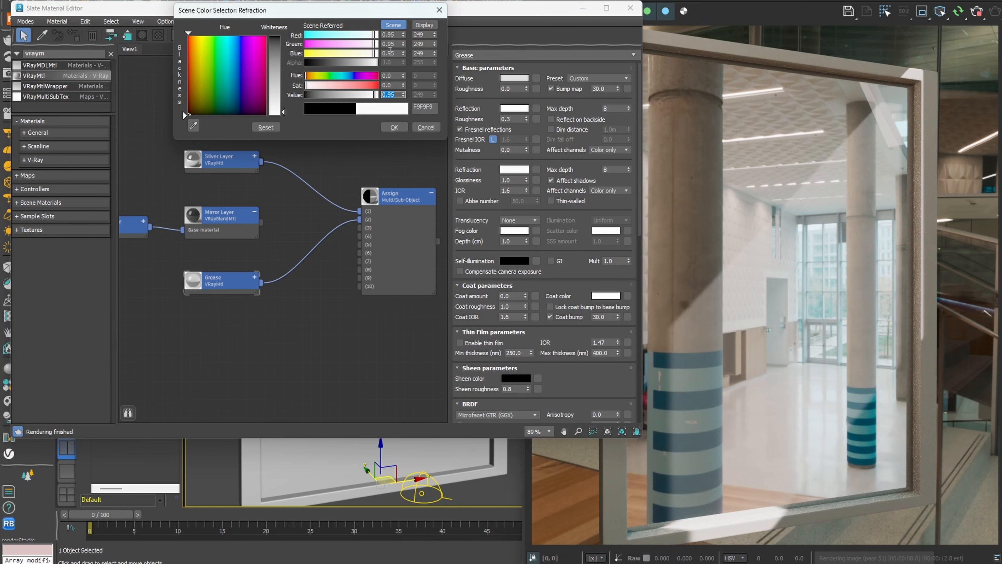
click(399, 126)
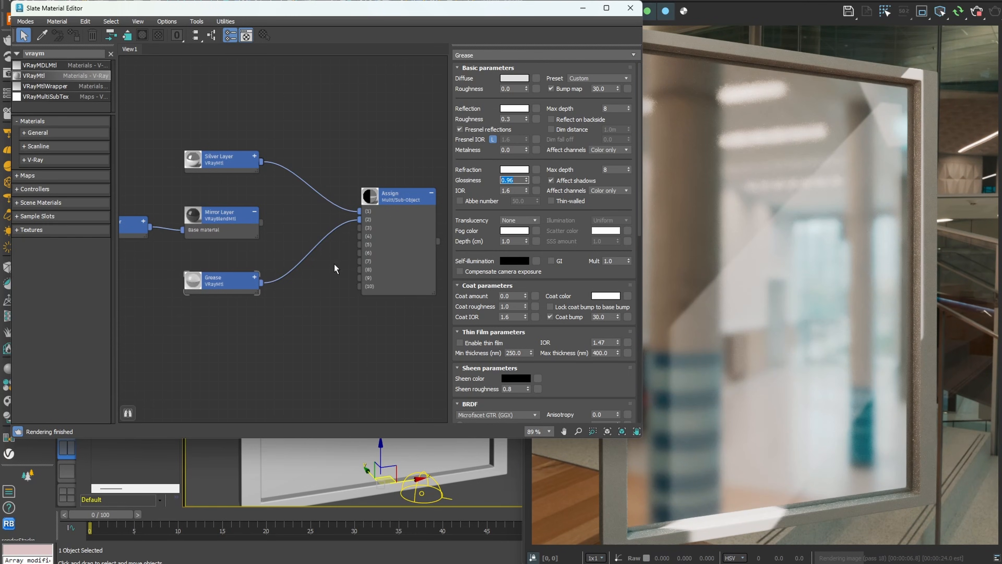
Reconnect Mirror Layer to slot 2 of Assign, and place Grease below Glass Layer as Coat 1 of Mirror Layer
mouse_move(246, 272)
middle_down()
mouse_move(335, 263)
mouse_move(264, 265)
middle_up()
drag(279, 215, 377, 213)
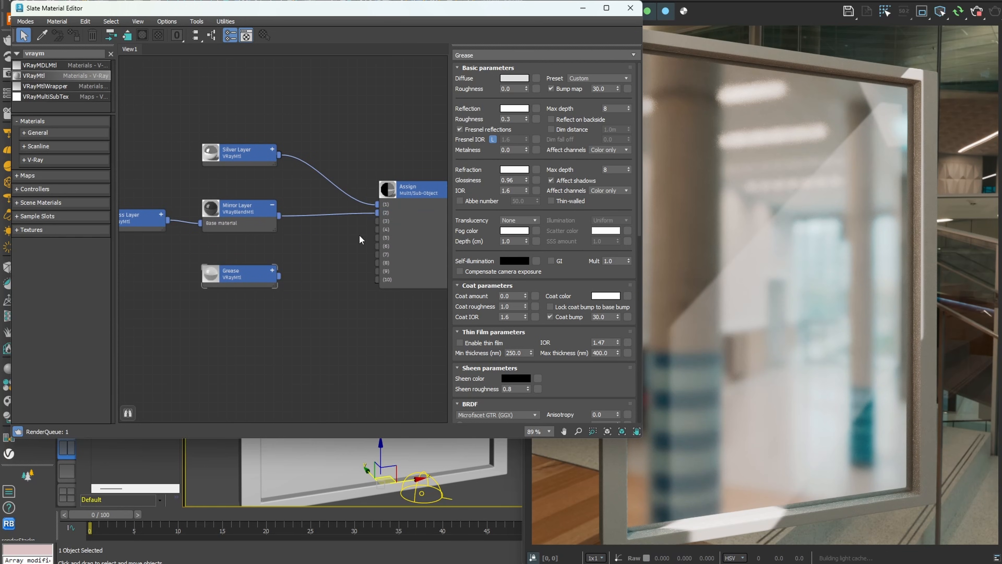
middle_drag(251, 264, 447, 246)
drag(425, 261, 315, 259)
middle_drag(349, 233, 288, 233)
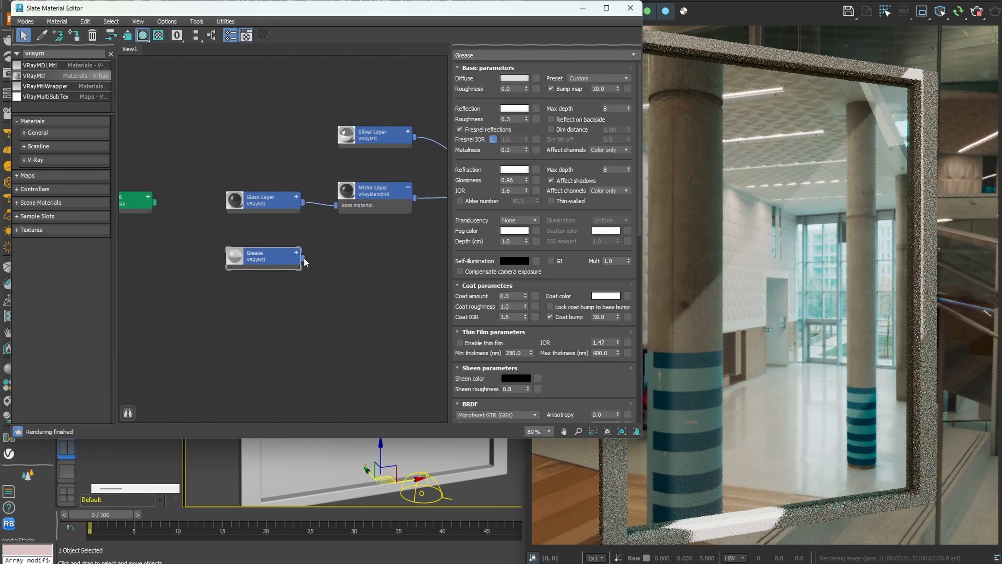
drag(304, 260, 348, 217)
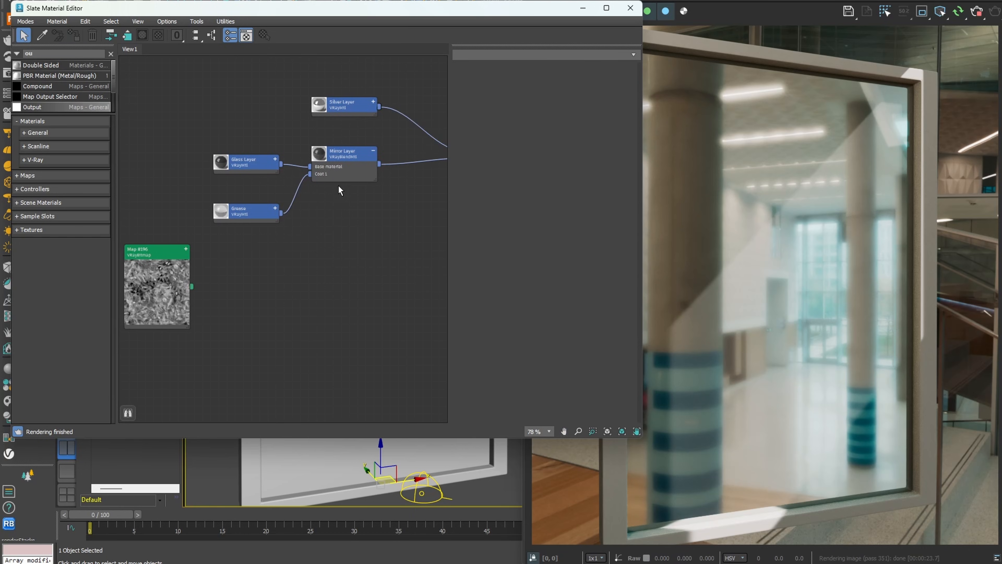
Connect the duplicated fingerprints bitmap to the Blend 1 slot of Mirror Layer
drag(192, 287, 347, 165)
click(367, 189)
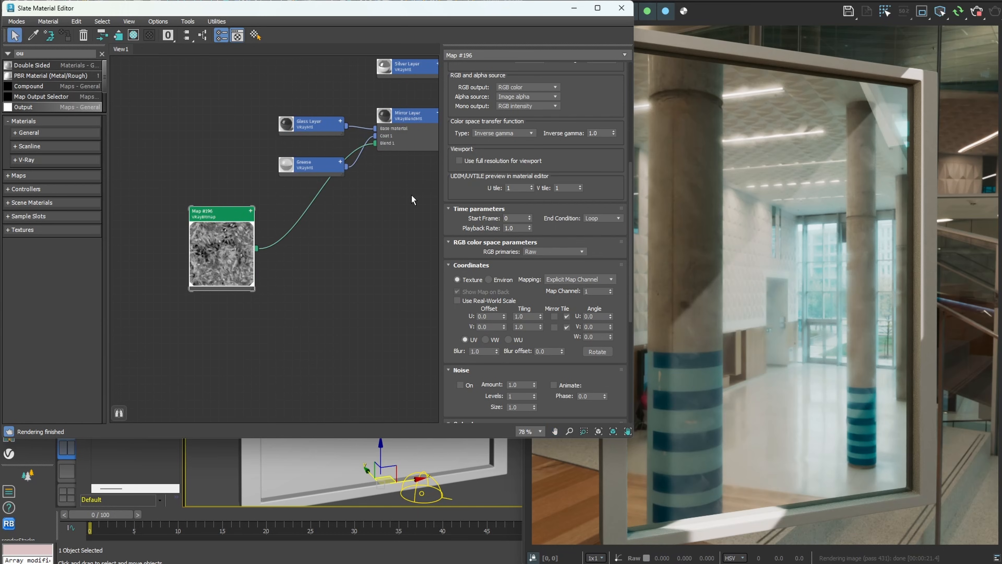
Insert an Output map between the fingerprints bitmap and Mirror Layer's Blend 1 slot, and enable its color map
middle_drag(411, 195, 383, 186)
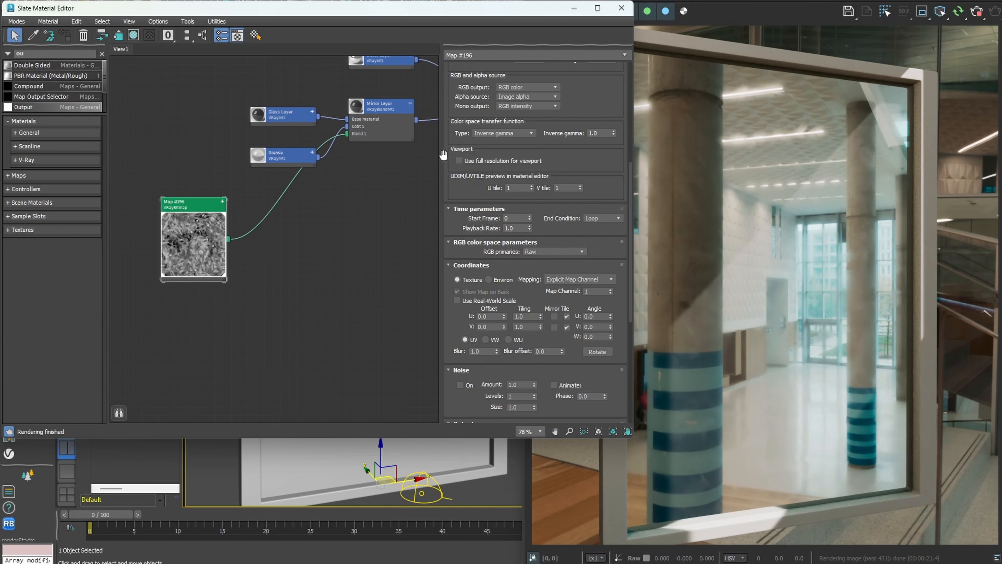
drag(277, 196, 279, 197)
click(312, 193)
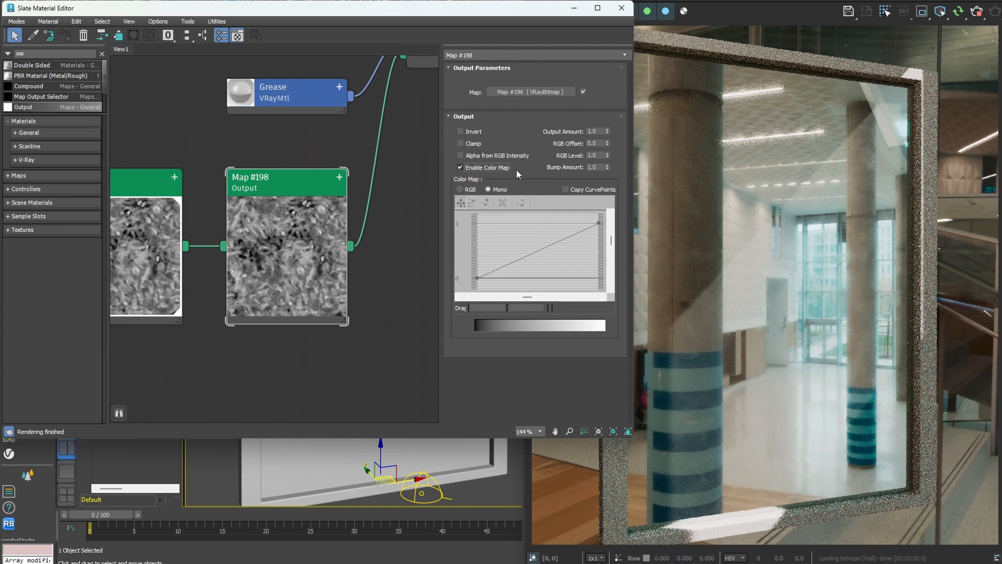
Add a point to the Output map's color curve and position it at 0.55 with a value of 1
click(494, 167)
click(485, 202)
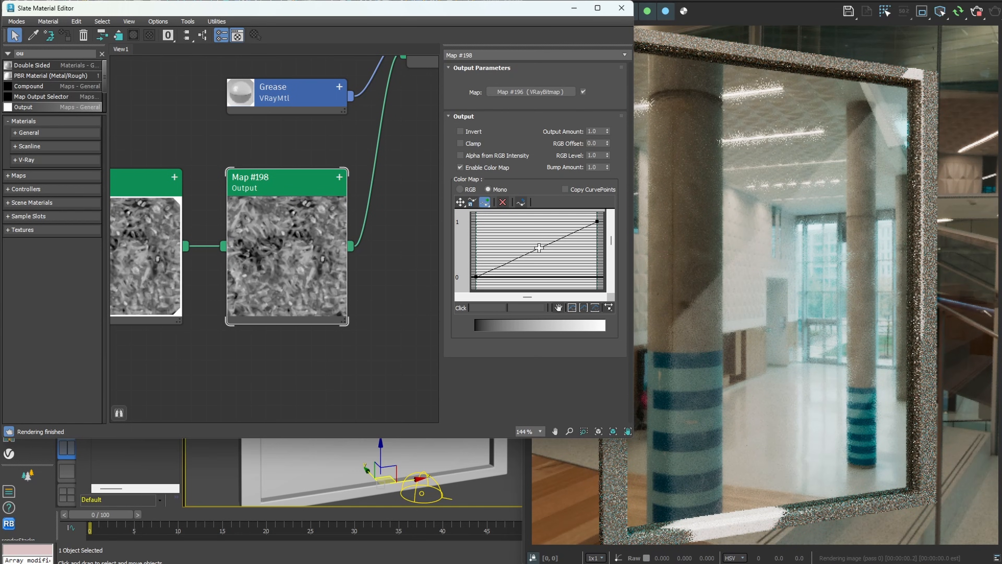
click(538, 248)
double_click(535, 310)
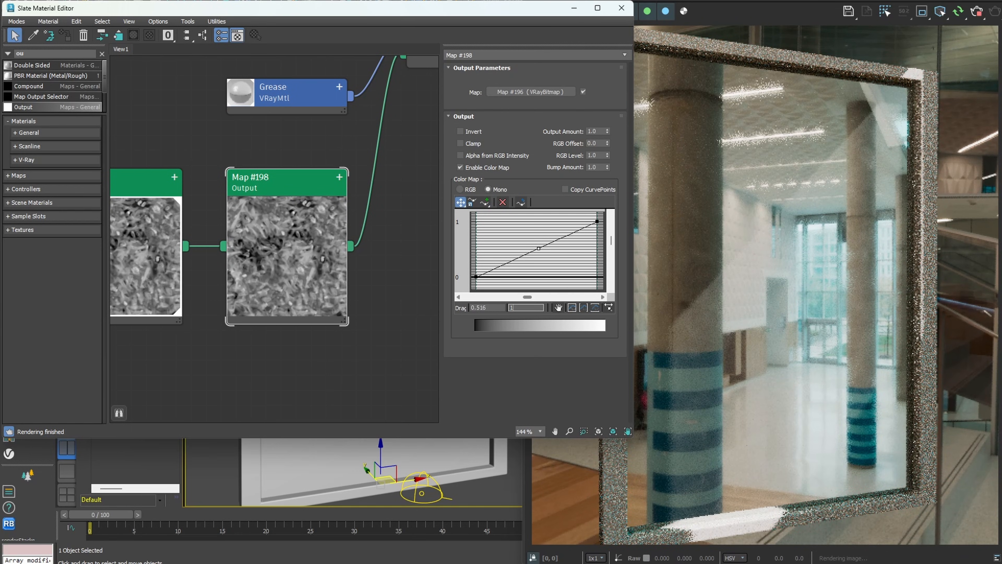
text(1)
key(Return)
double_click(494, 308)
text(0.55)
key(Return)
Convert the new curve point to Bezier-Corner and pull its handle down so the curve rises slowly before steepening
right_click(543, 221)
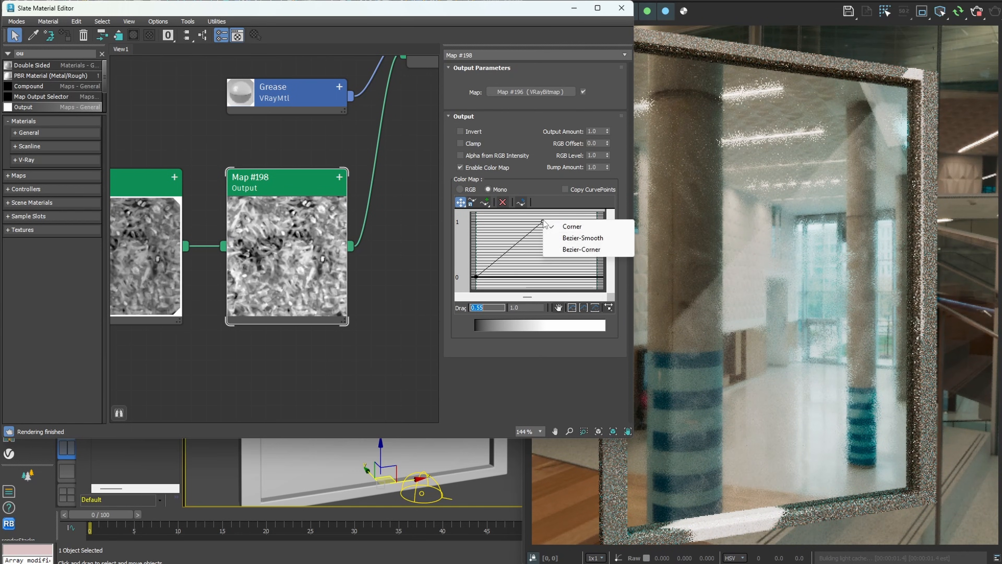
click(572, 249)
drag(523, 236, 552, 253)
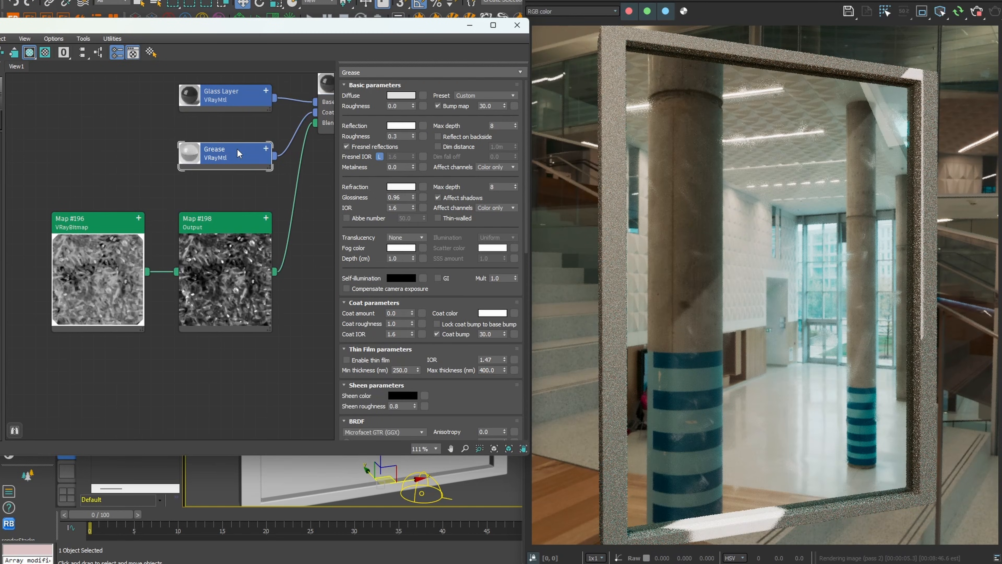
Review the Grease material and Output map curve, and inspect the mirror's smudges in the render from another angle
middle_drag(237, 148, 255, 245)
middle_drag(240, 196, 206, 199)
click(237, 250)
double_click(236, 270)
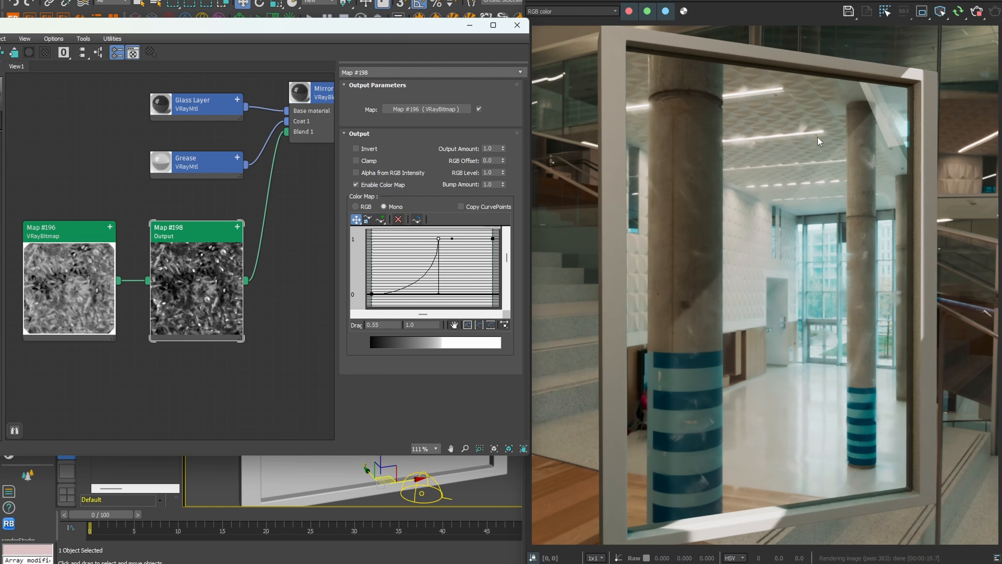
scroll(193, 275, up, 5)
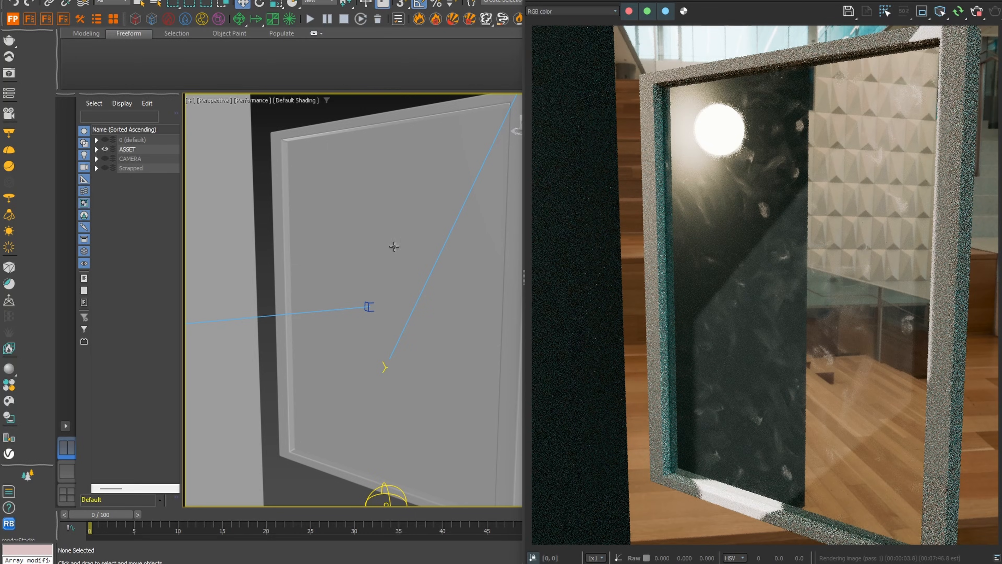
alt+middle_drag(394, 247, 414, 251)
scroll(403, 277, up, 3)
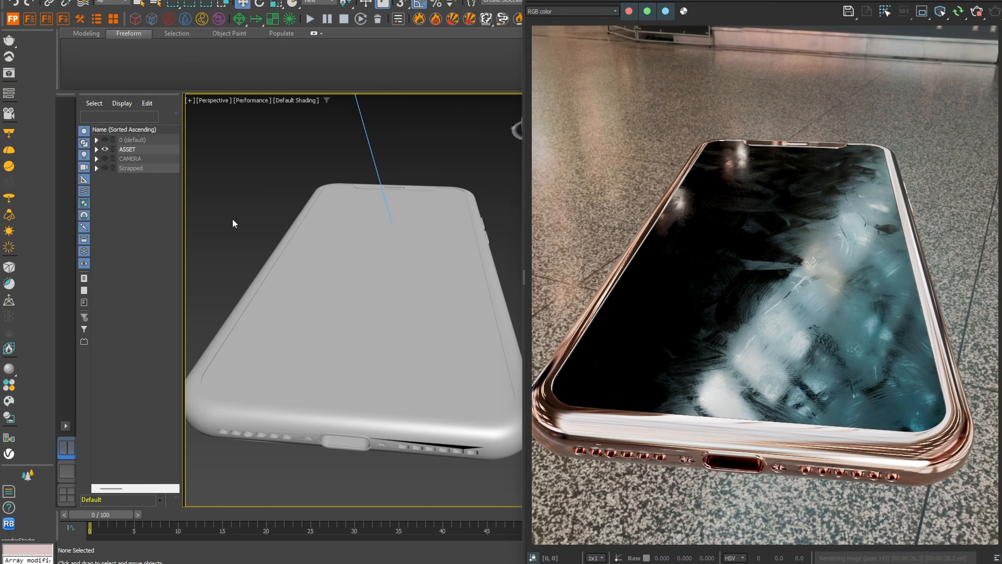
Preview the phone's fingerprints bitmap and its Output map in isolation on the render, and open the RGH material's settings
key(m)
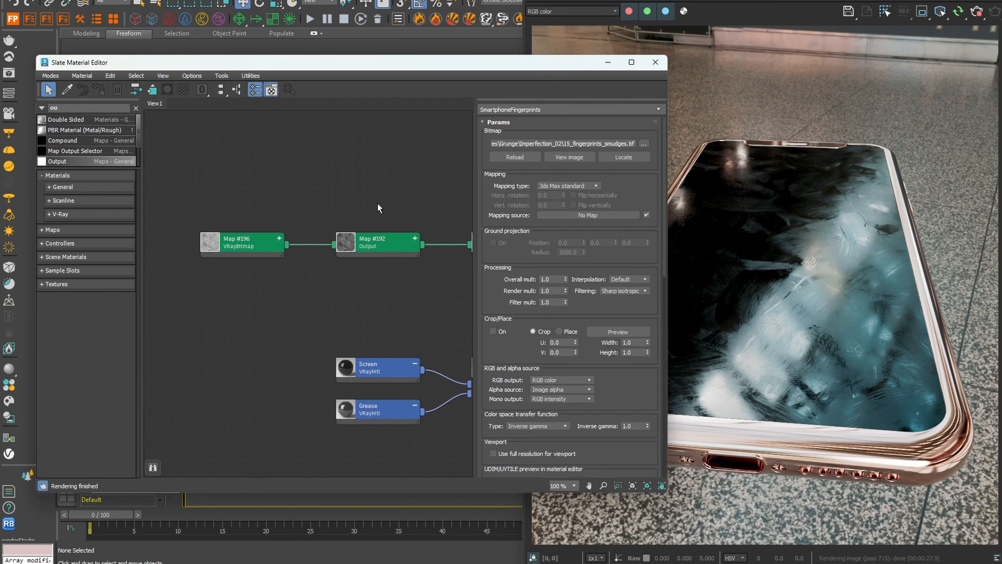
click(241, 242)
click(940, 11)
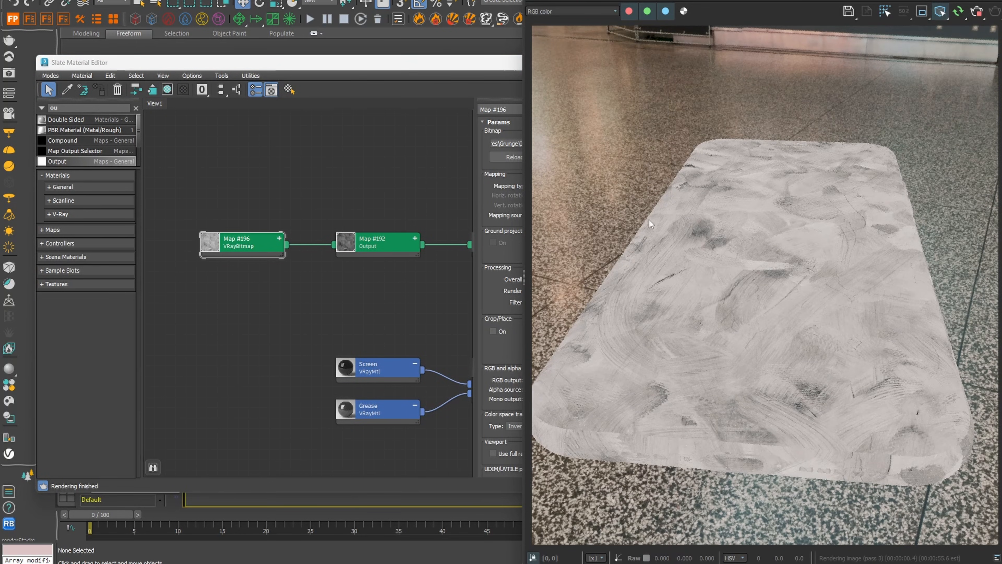
middle_drag(349, 221, 268, 222)
click(276, 235)
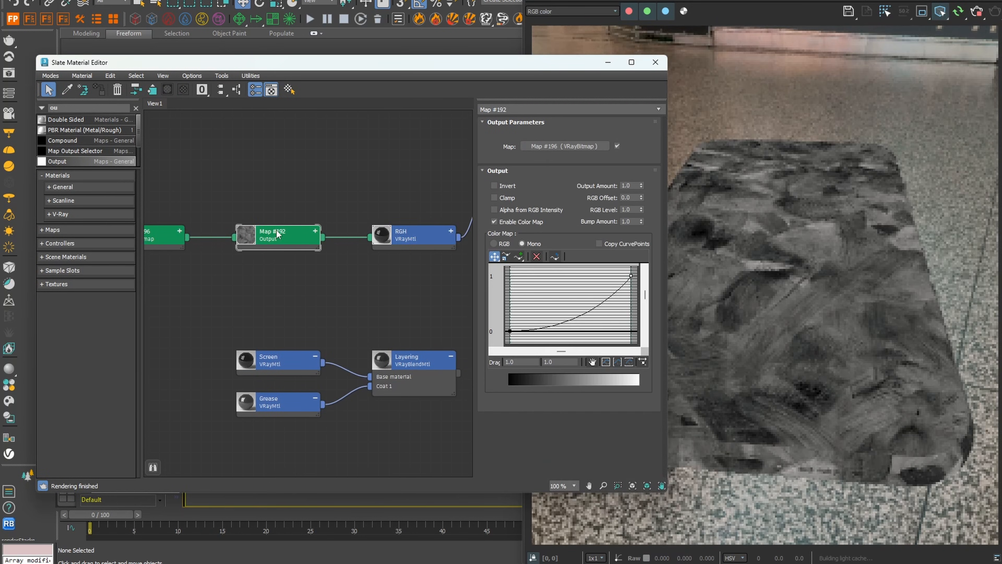
double_click(420, 241)
Connect the Layering blend material to slot 2 of the Smartphone material, and review its Screen and Grease sub-materials
drag(347, 368, 409, 175)
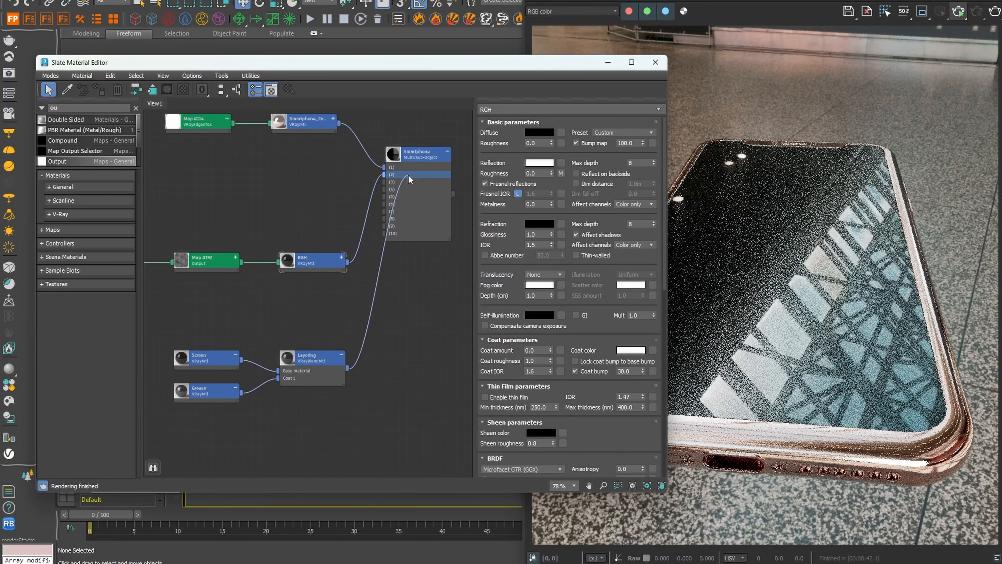
middle_drag(283, 345, 391, 255)
scroll(391, 255, up, 1)
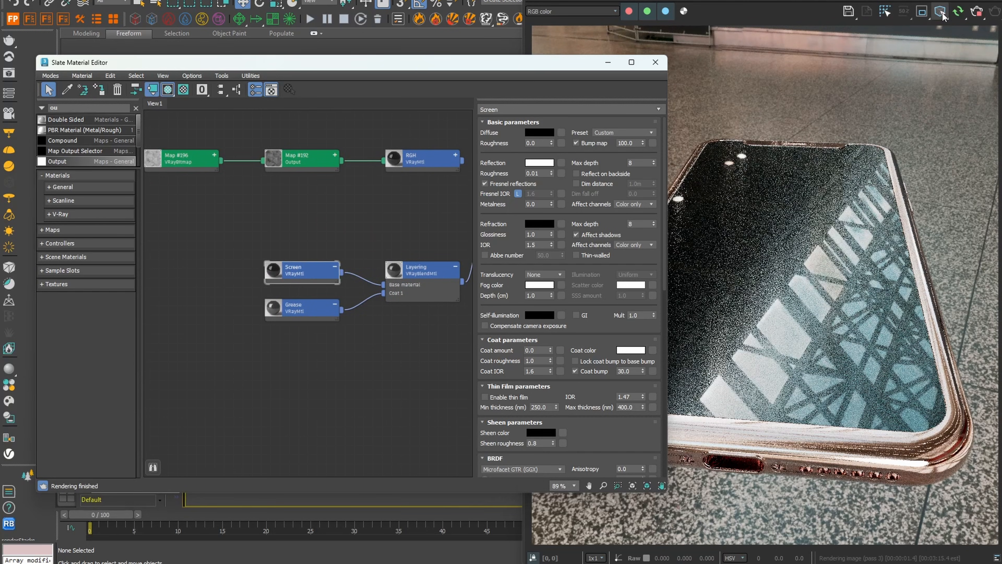
click(940, 11)
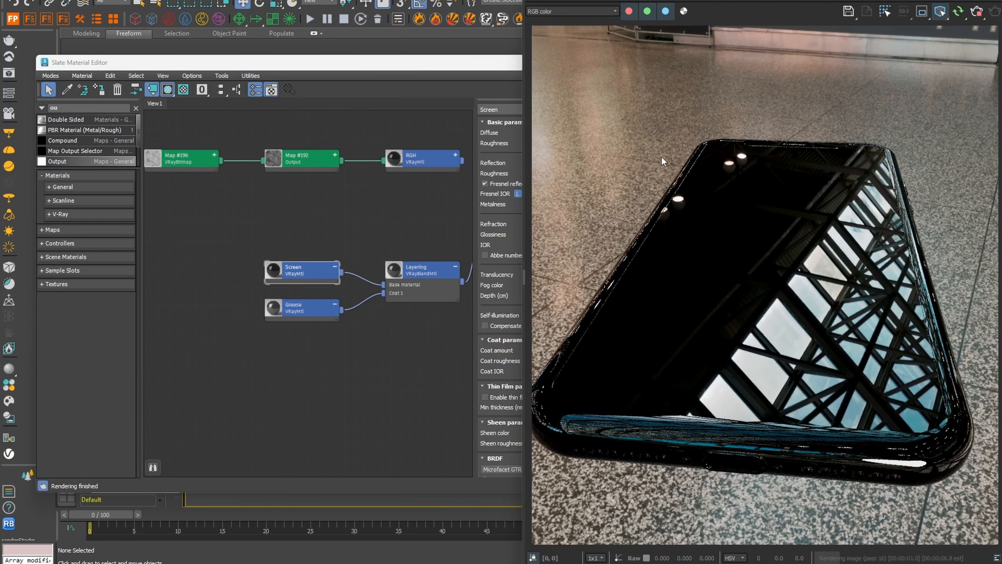
double_click(325, 308)
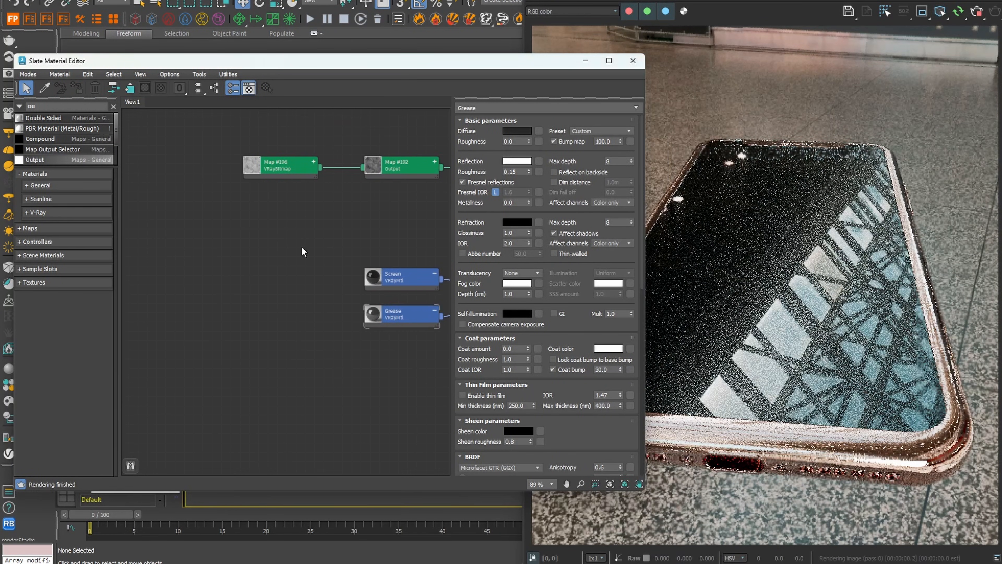
Duplicate the fingerprints bitmap Map #196 and connect the copy to a new Output map below the Grease material
shift+drag(284, 164, 195, 309)
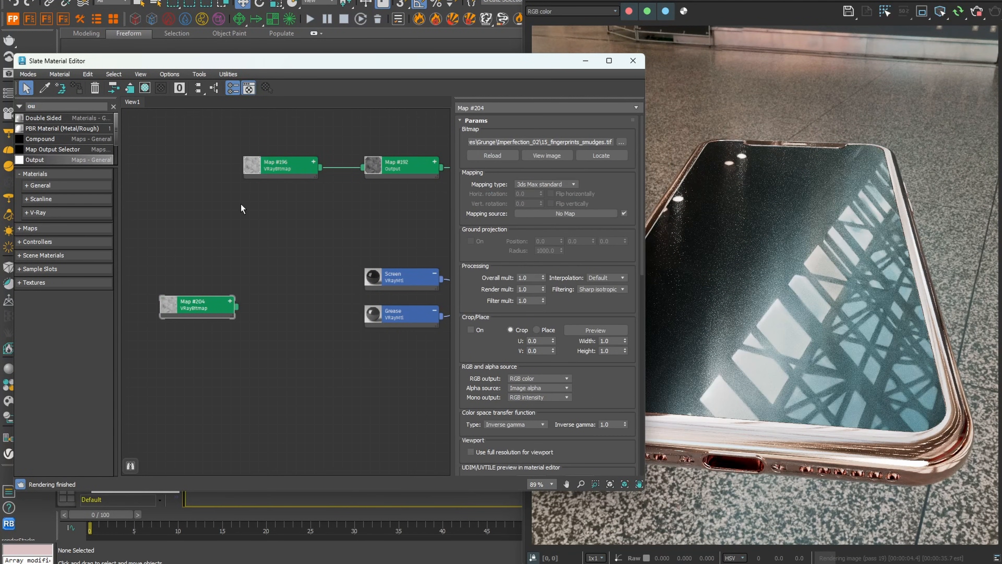
drag(240, 204, 272, 222)
middle_drag(302, 238, 266, 229)
drag(266, 229, 266, 286)
drag(201, 298, 234, 296)
middle_drag(276, 302, 211, 279)
drag(232, 254, 345, 336)
middle_drag(200, 293, 246, 282)
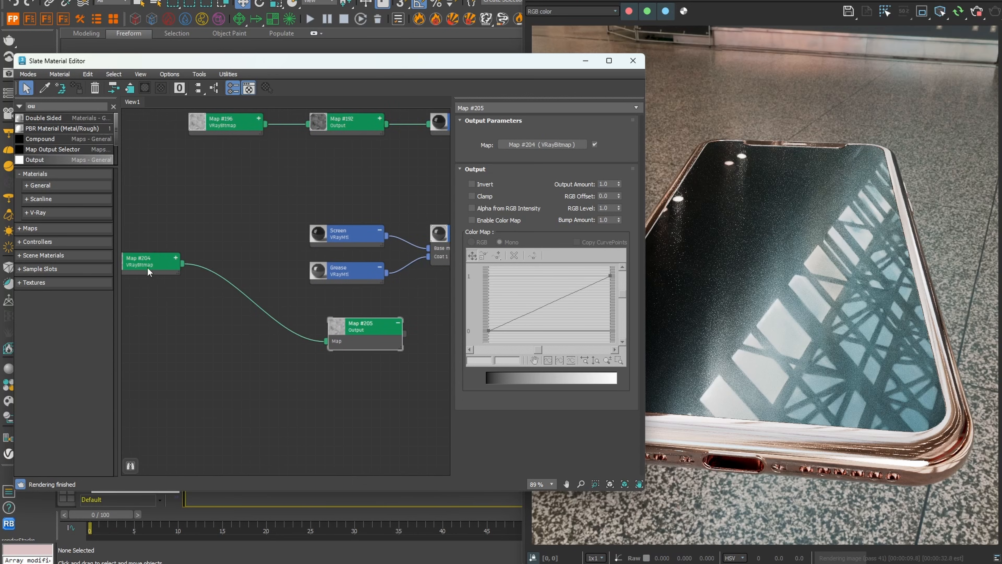
Connect the new Output map to the Blend 1 slot of the Layering material
drag(310, 347, 387, 246)
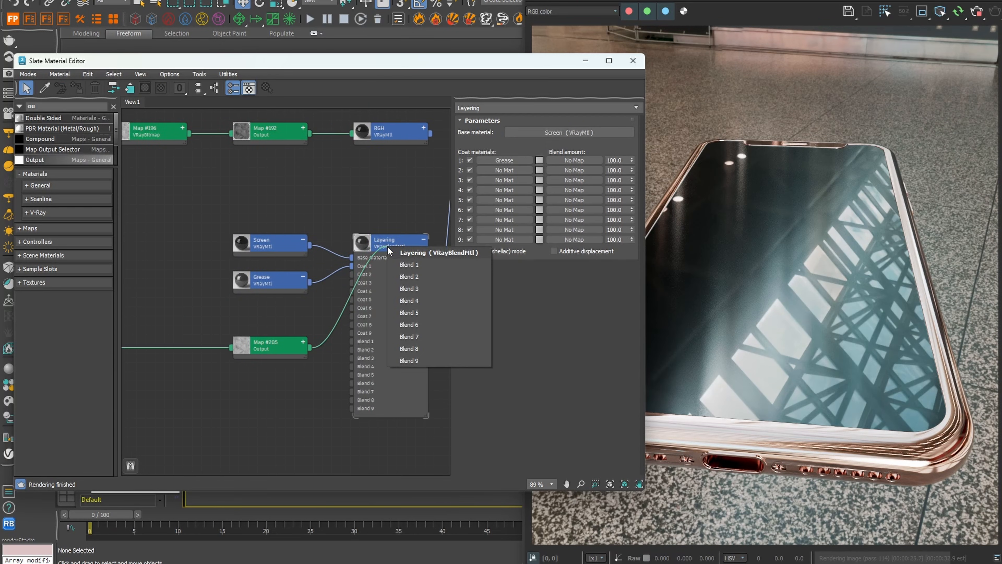
click(410, 267)
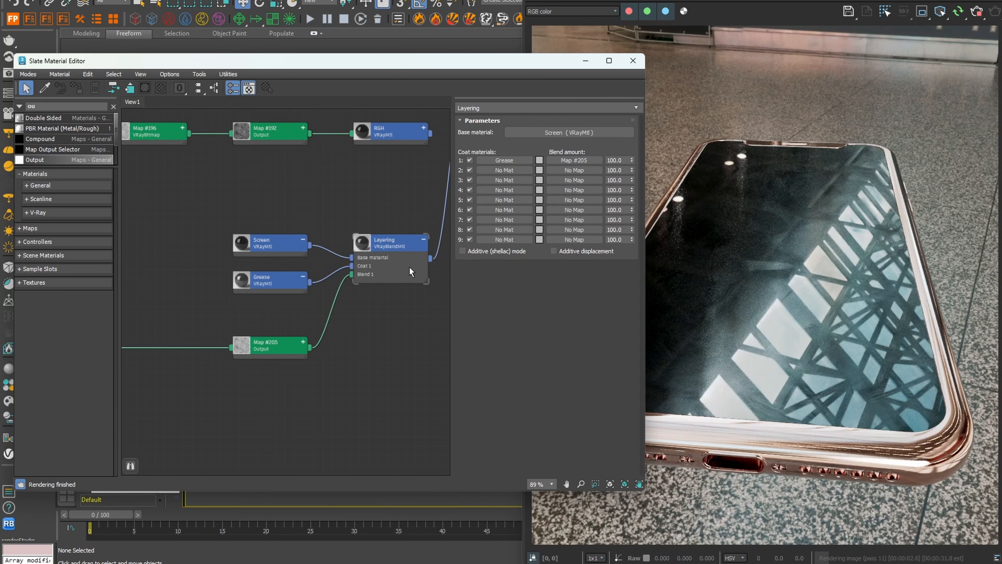
middle_drag(409, 267, 532, 261)
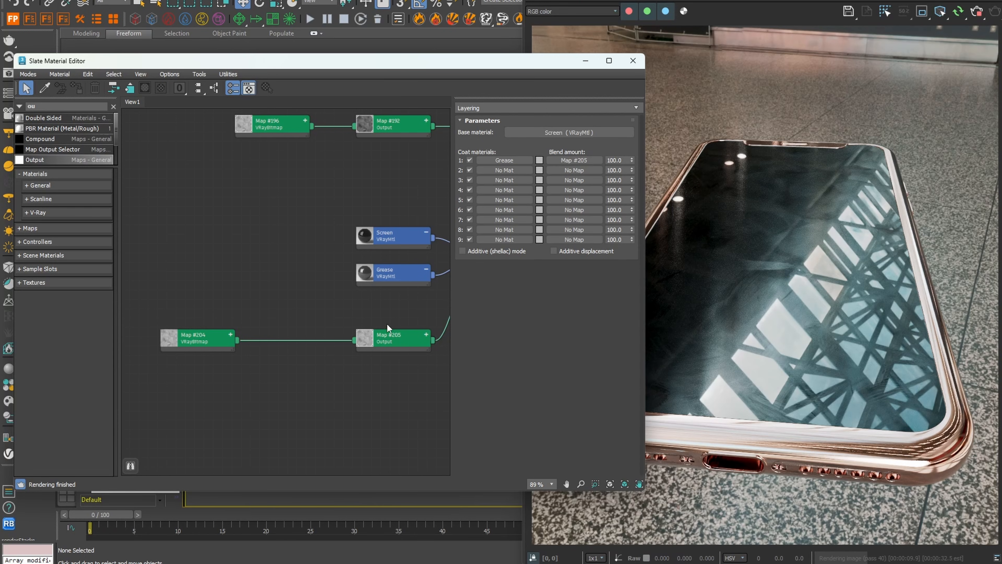
drag(145, 323, 254, 359)
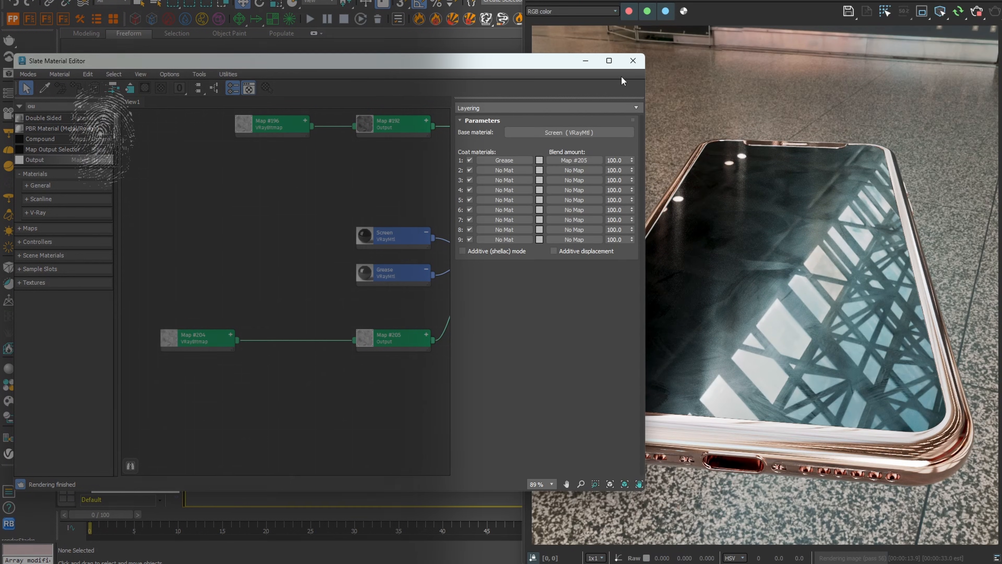
click(633, 60)
Connect the duplicated fingerprints bitmap to the anisotropy rotation slot of the phone's Grease material
scroll(730, 412, up, 1)
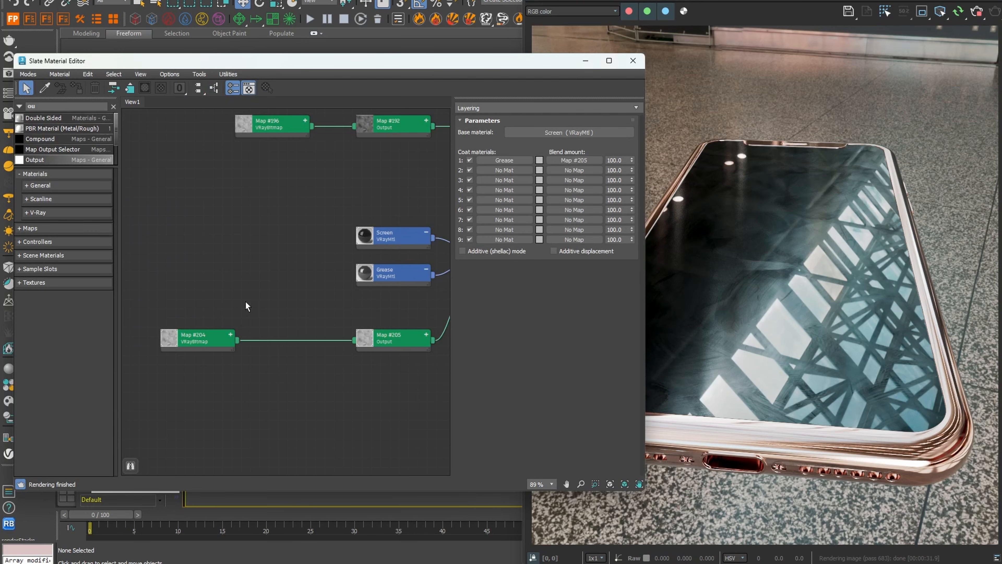
middle_drag(245, 302, 199, 283)
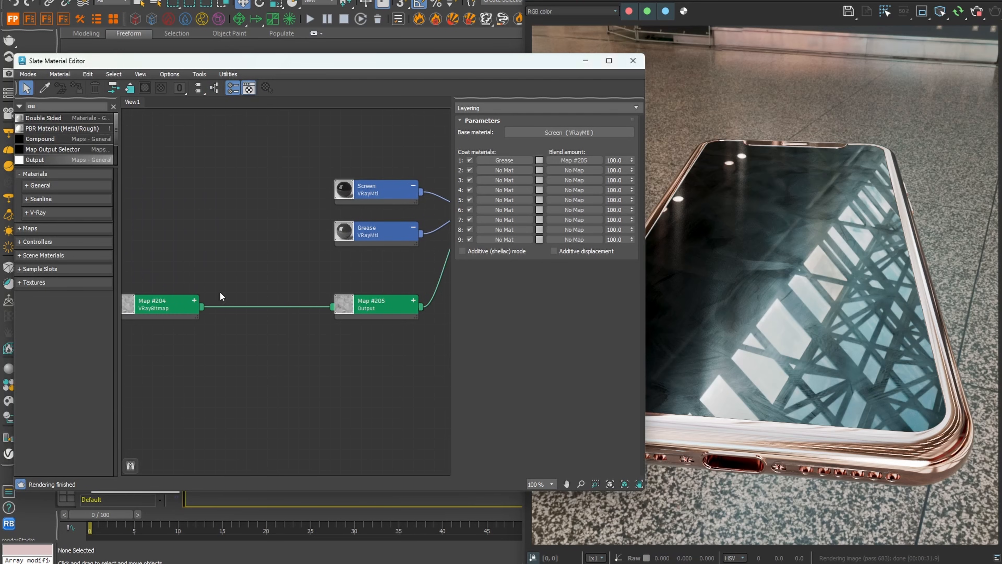
drag(202, 307, 375, 239)
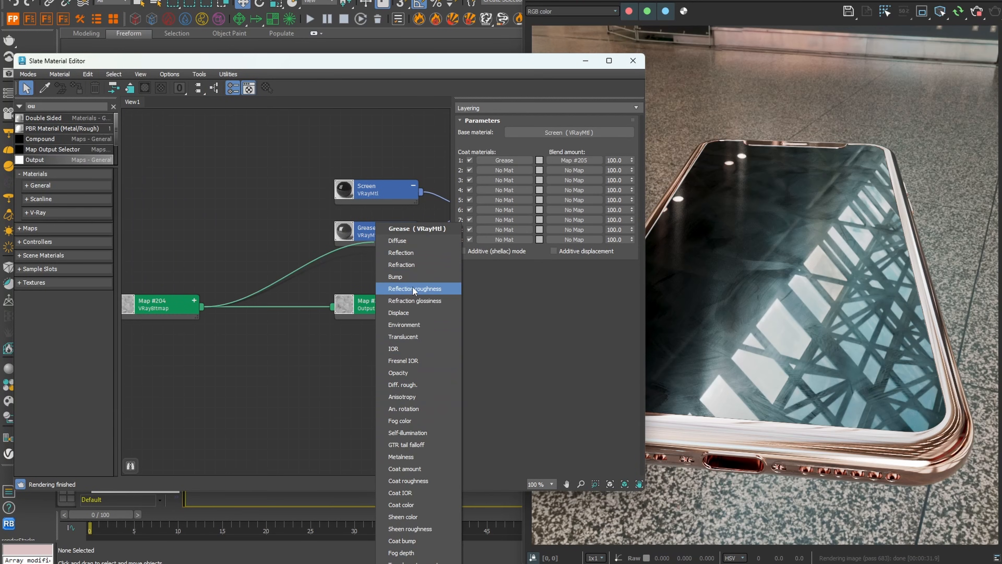
click(416, 409)
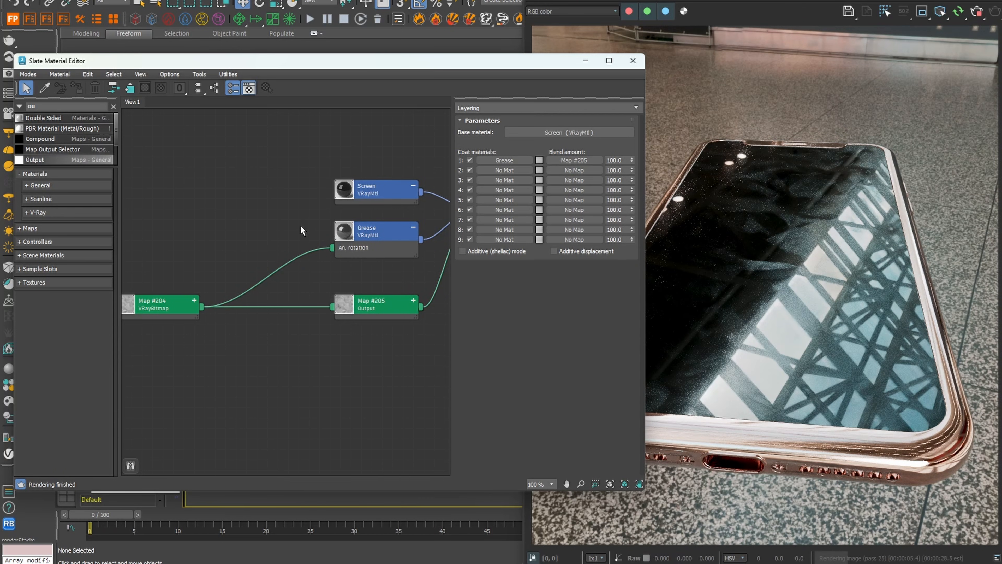
Insert an Output map before Grease's anisotropy rotation slot, enable its color map, and set the curve's start point value to 0.1
middle_drag(270, 235, 332, 222)
drag(238, 284, 196, 284)
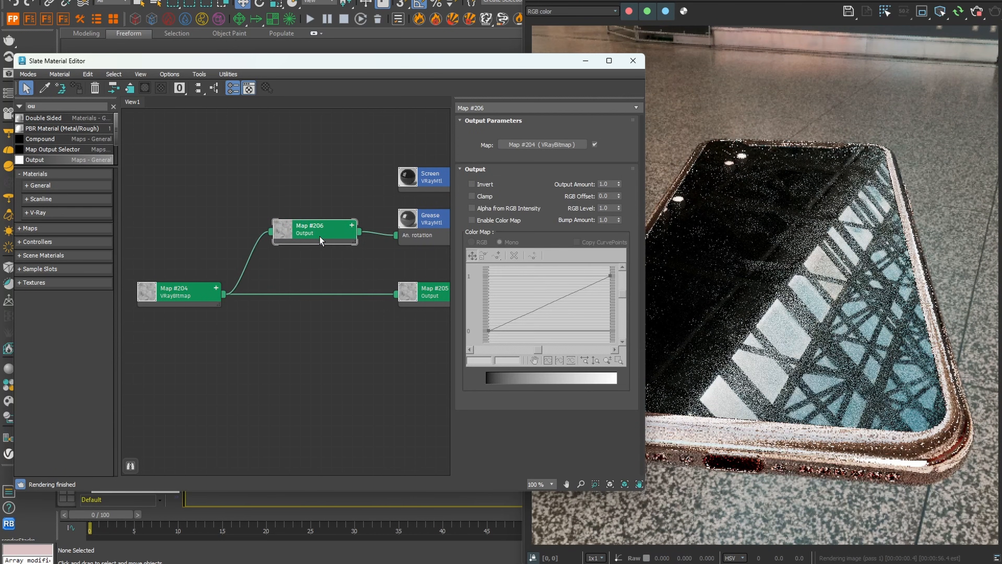
click(511, 222)
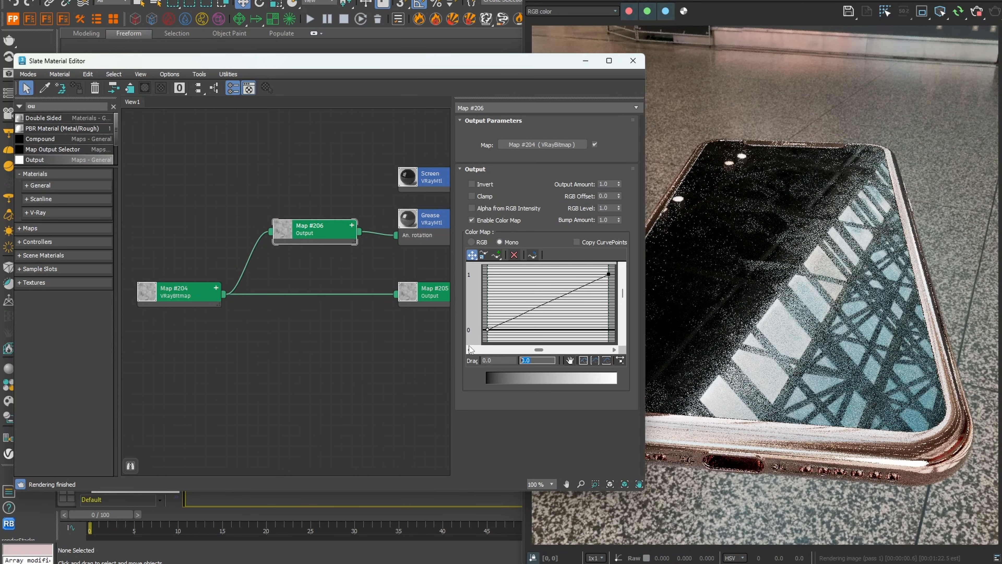
text(.1)
key(Return)
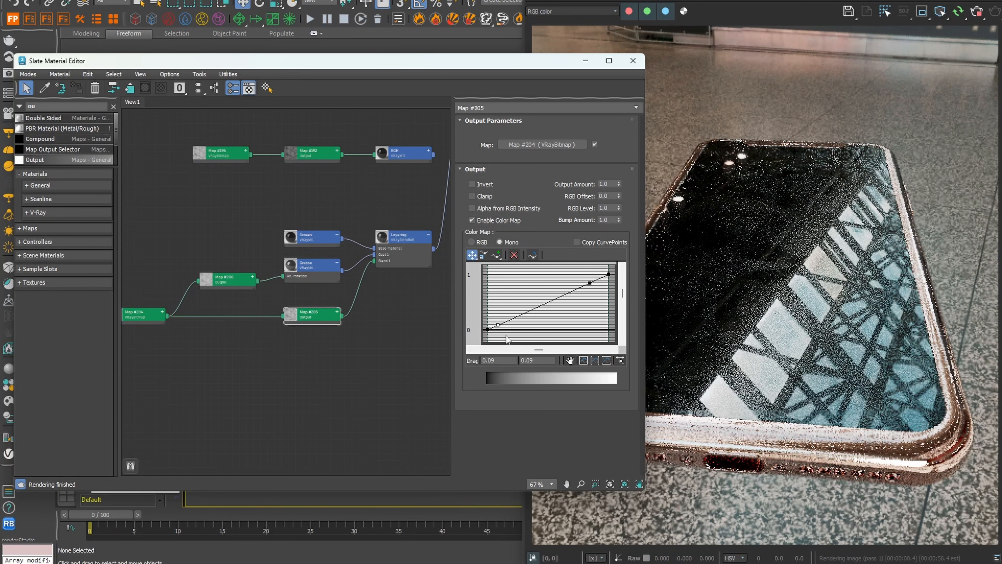
Lower the curve point at 0.09 in the blend mask's Output map to 0.0, and select the upper inner point
drag(498, 323, 508, 341)
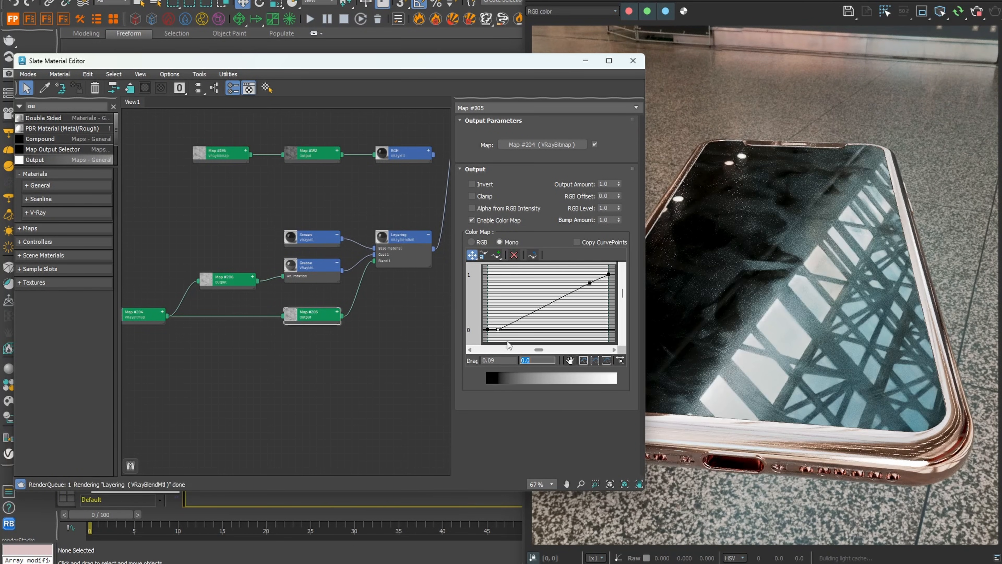
click(589, 283)
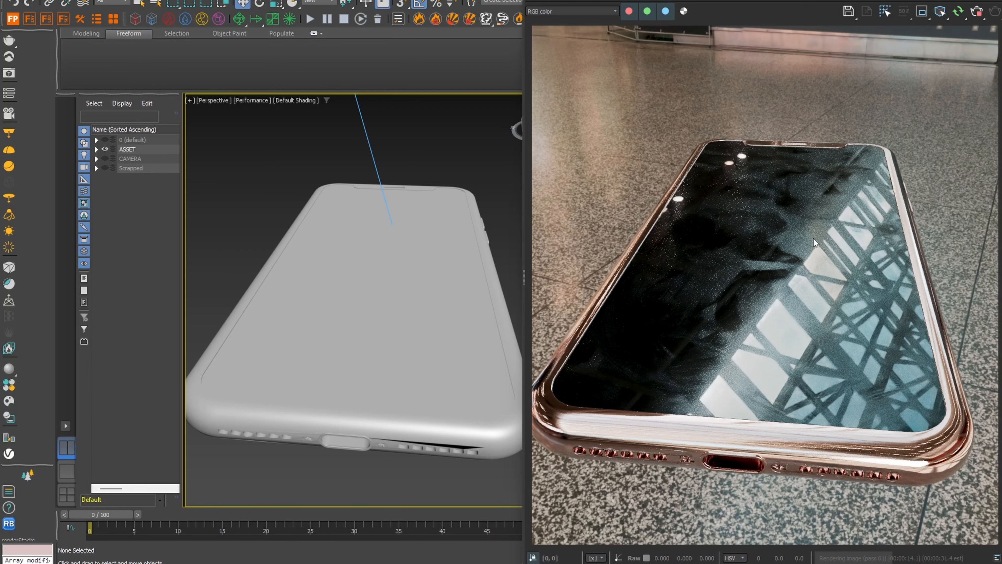
Inspect the phone screen's smudges in the render from a different viewing angle
click(390, 298)
scroll(389, 297, up, 3)
alt+middle_drag(389, 298, 369, 314)
scroll(400, 325, down, 3)
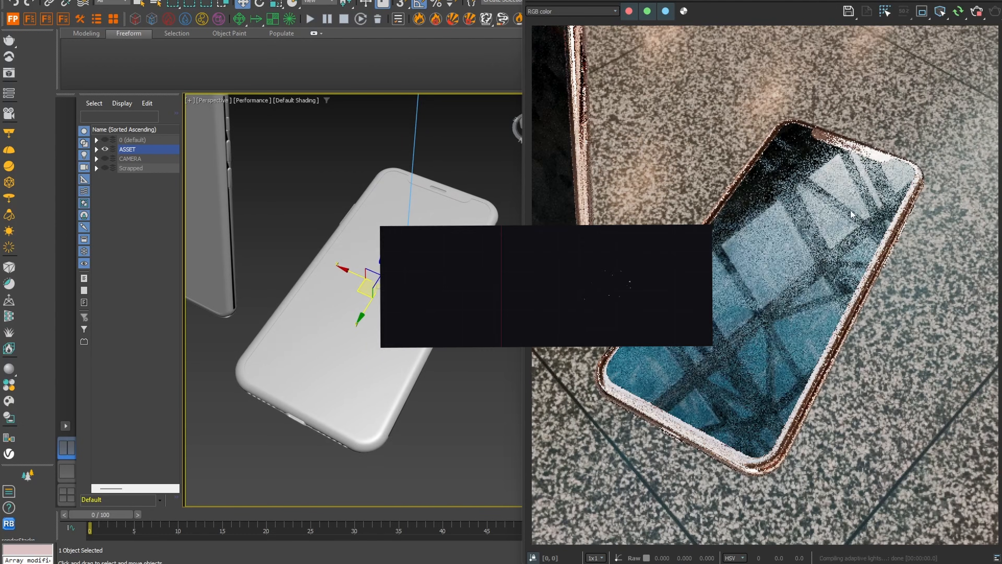